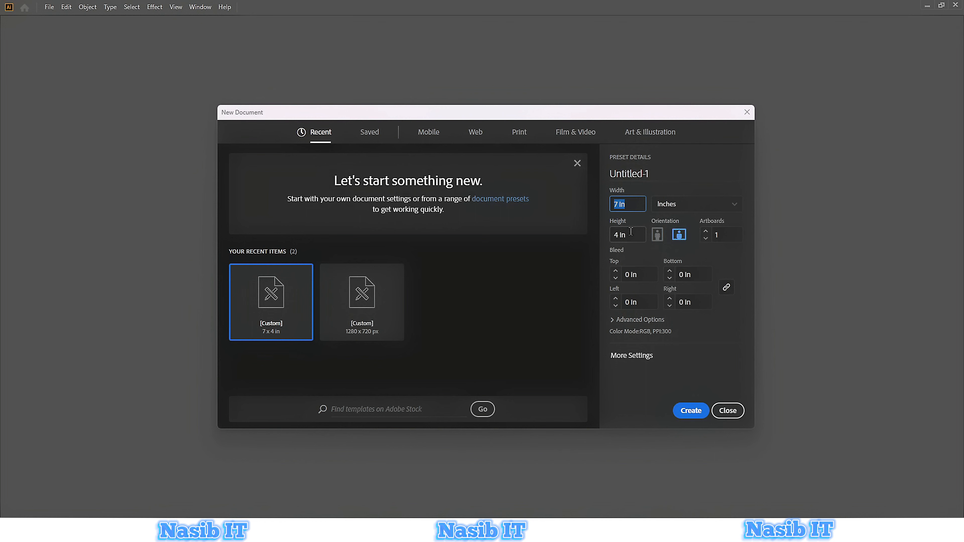
# Create a new 7 x 4 in document with raster effects set to High (300 ppi).
pyautogui.click(630, 231)
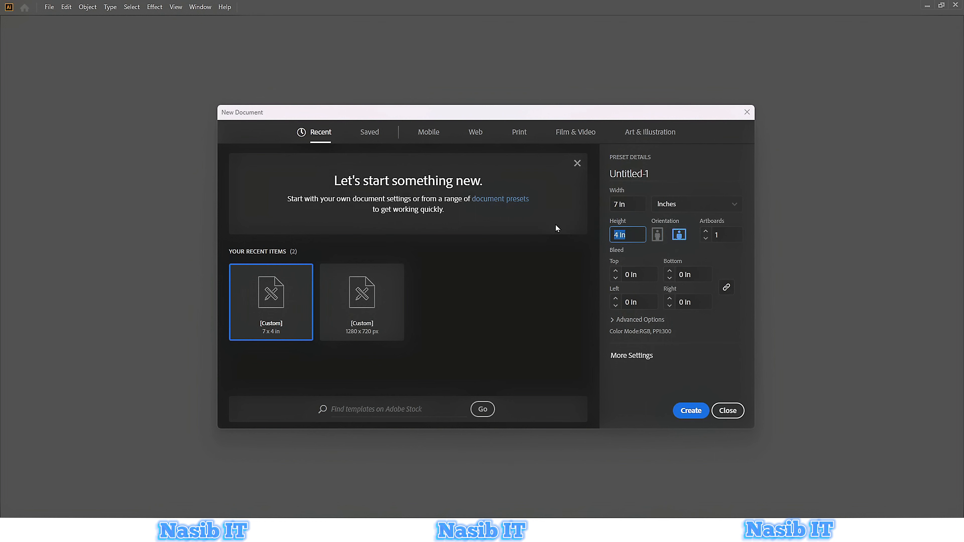
pyautogui.click(638, 320)
pyautogui.click(644, 330)
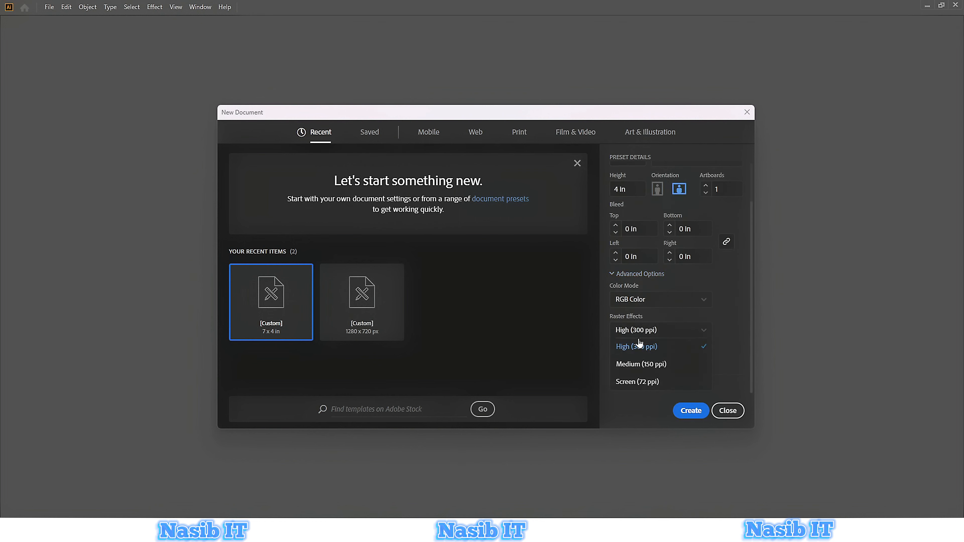
pyautogui.click(638, 343)
pyautogui.click(691, 411)
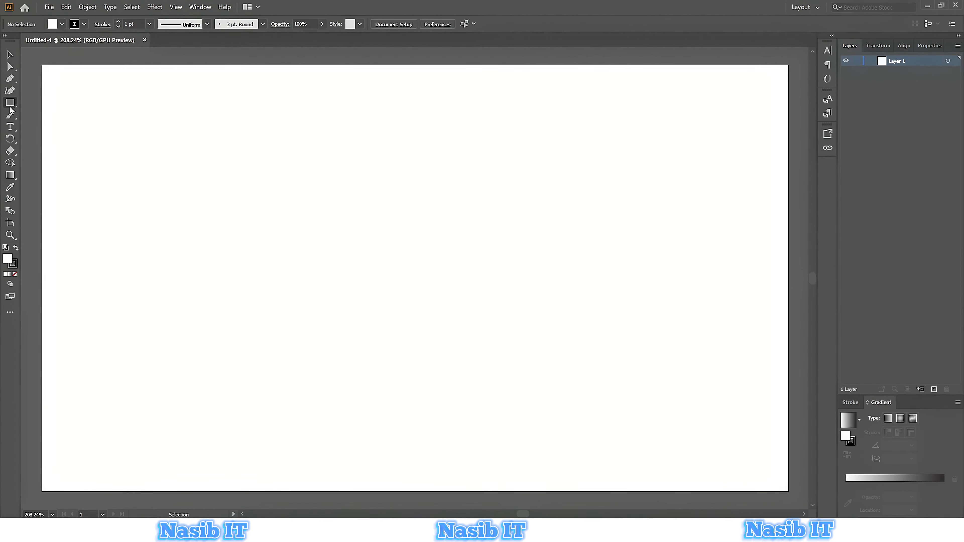
# Draw a circle about 1.97 in wide in the middle of the artboard with the Ellipse tool.
pyautogui.click(10, 102)
pyautogui.click(34, 116)
pyautogui.moveTo(345, 185); pyautogui.dragTo(519, 397)
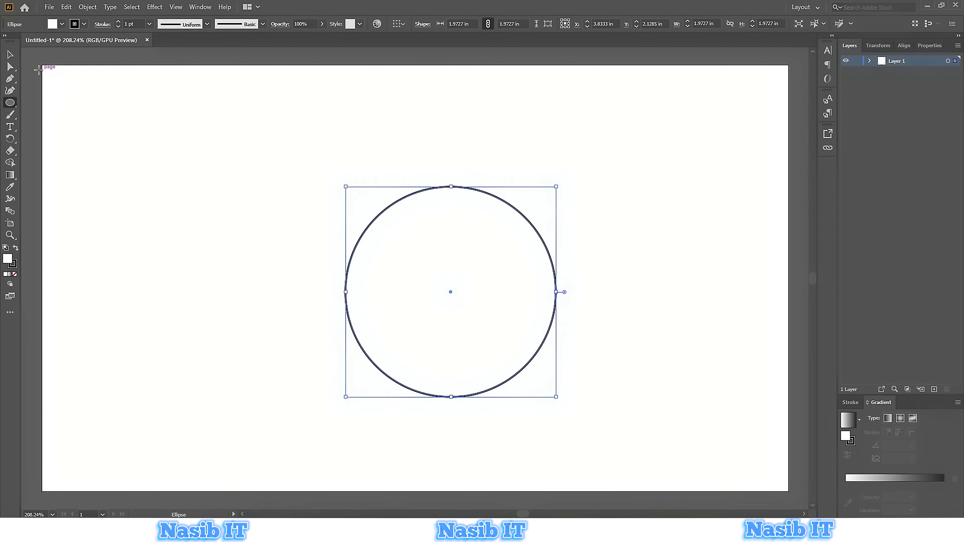
# Give the circle no stroke and a red fill.
pyautogui.click(10, 54)
pyautogui.click(85, 23)
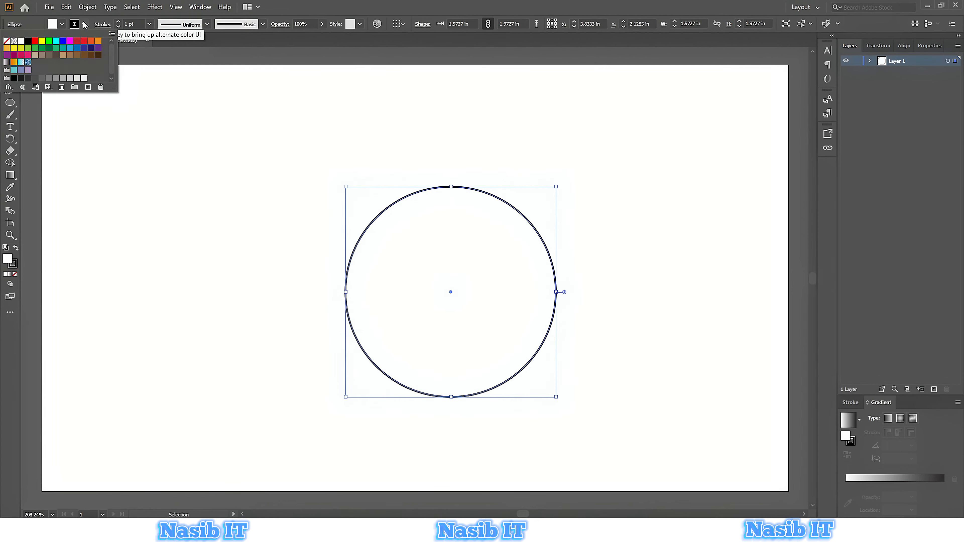
pyautogui.click(7, 41)
pyautogui.click(52, 25)
pyautogui.click(34, 40)
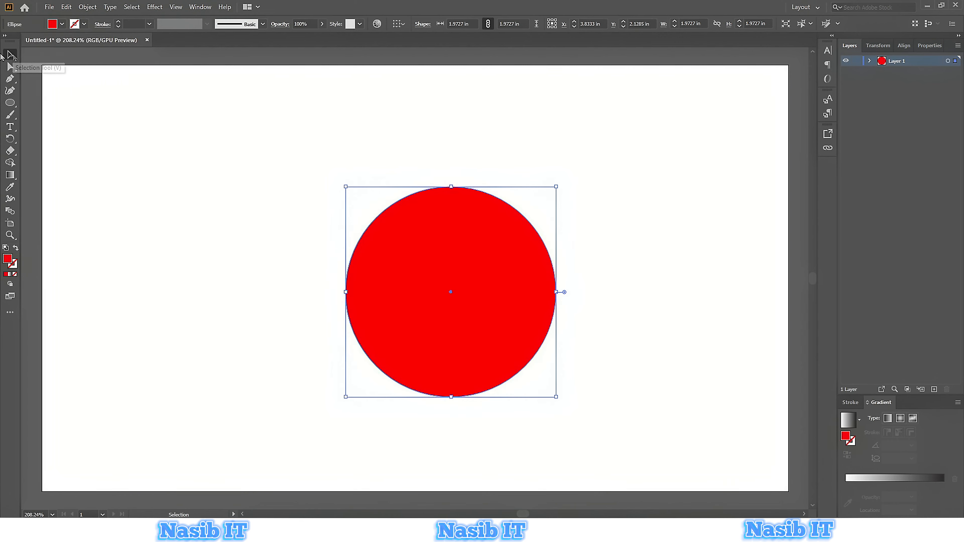
# Copy the red circle and paste the copy in front.
pyautogui.click(67, 6)
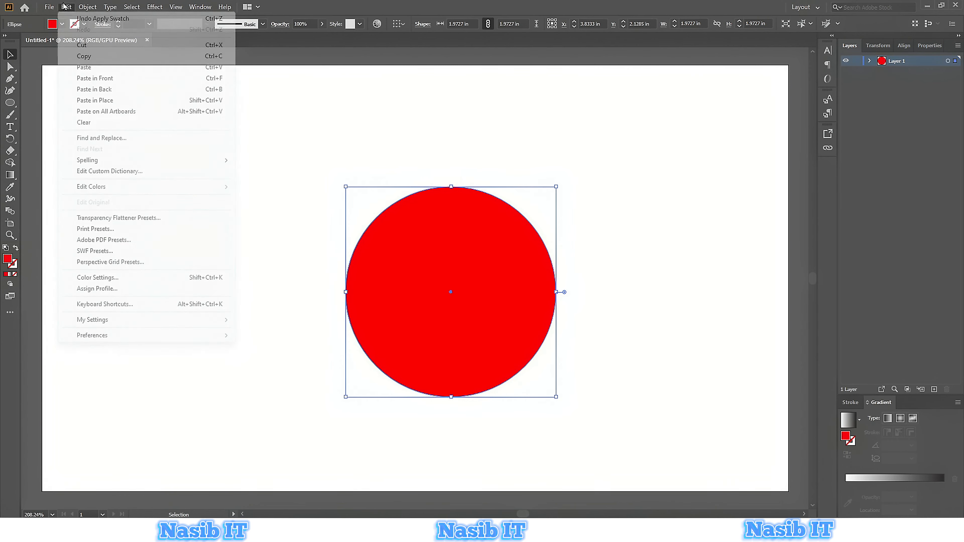
pyautogui.click(86, 57)
pyautogui.click(66, 7)
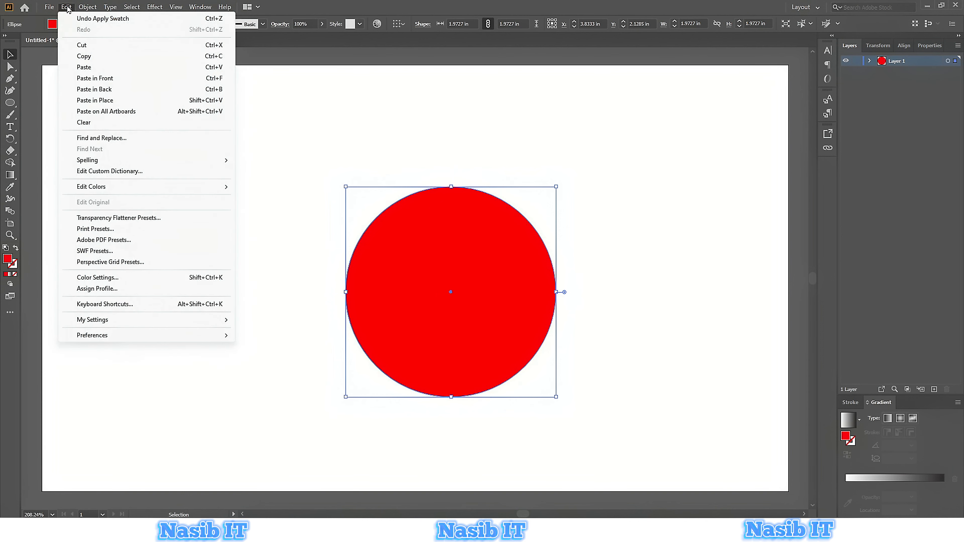
pyautogui.click(98, 79)
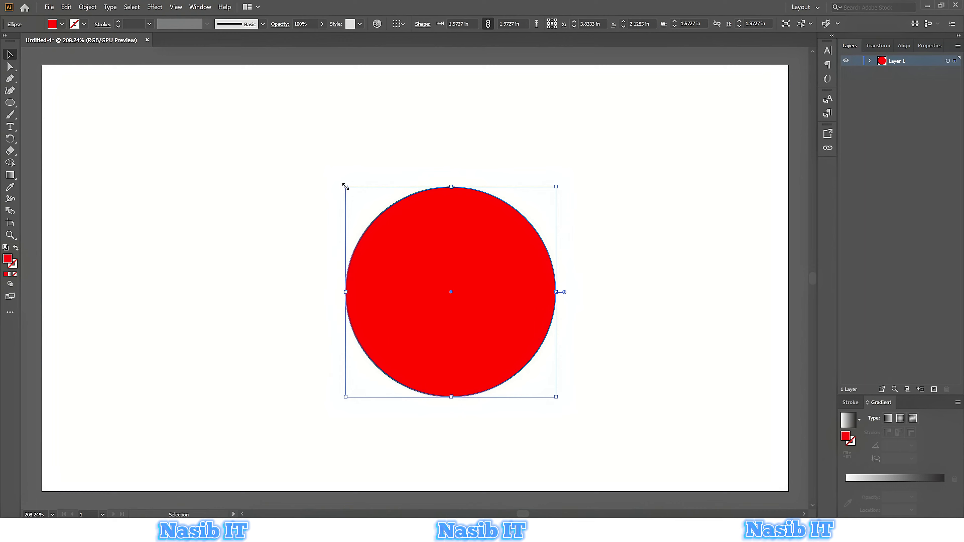
# Scale the pasted circle down to about 1.32 in around the same center and fill it yellow.
pyautogui.moveTo(344, 186); pyautogui.dragTo(374, 222)
pyautogui.click(770, 387)
pyautogui.click(467, 271)
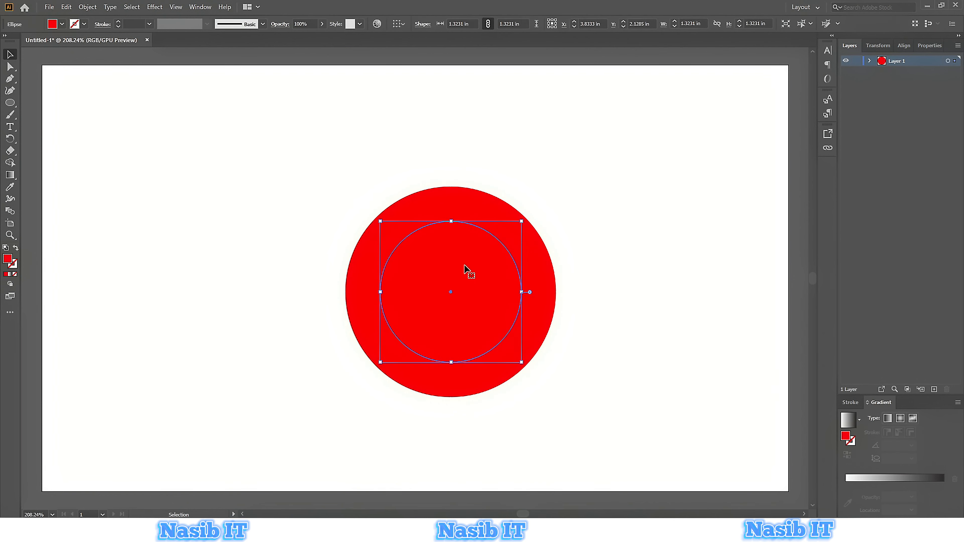
pyautogui.click(53, 24)
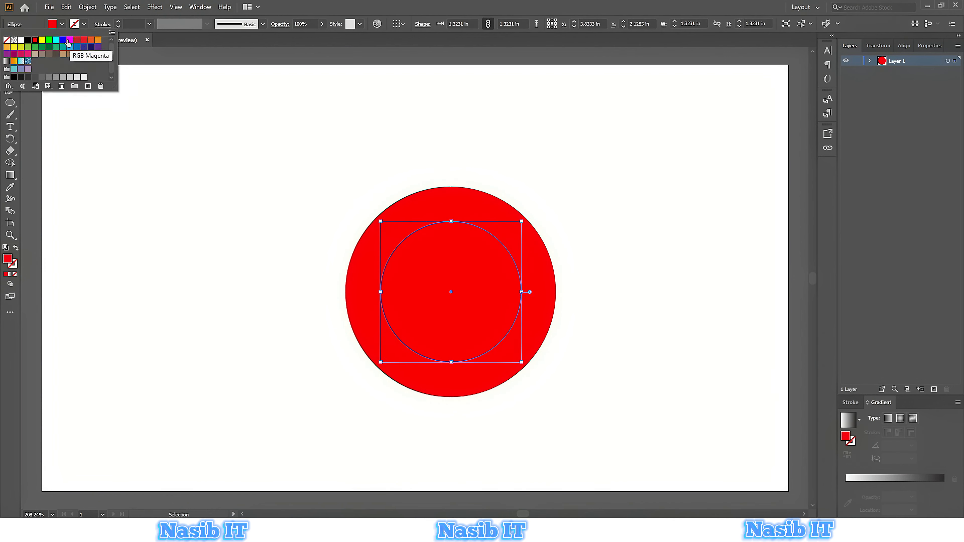
pyautogui.click(42, 40)
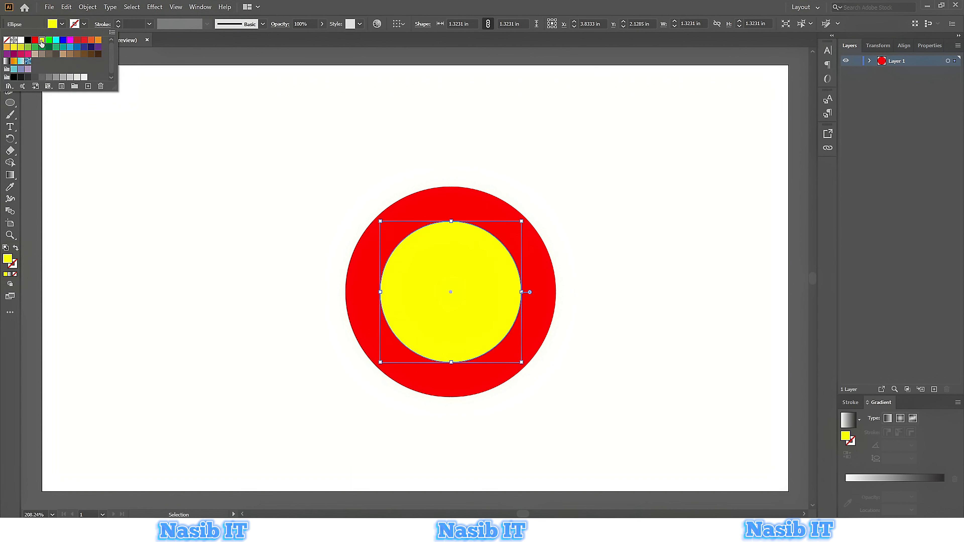
pyautogui.click(331, 265)
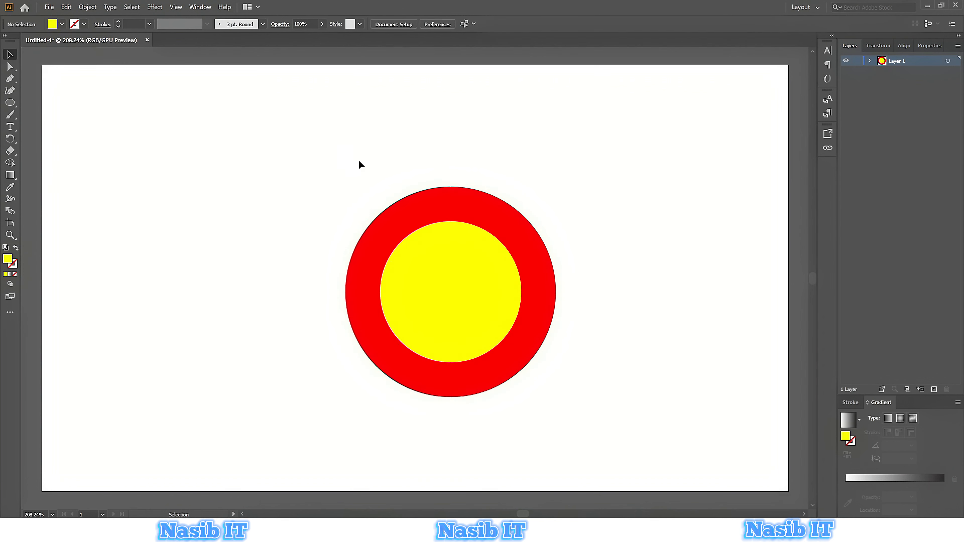
# Draw a rectangle about 1.21 by 0.31 in from the circles' center extending right past the outer circle.
pyautogui.moveTo(358, 161); pyautogui.dragTo(544, 404)
pyautogui.click(624, 332)
pyautogui.moveTo(9, 102); pyautogui.dragTo(56, 106)
pyautogui.moveTo(469, 278); pyautogui.dragTo(598, 311)
# Fill the rectangle blue.
pyautogui.click(61, 24)
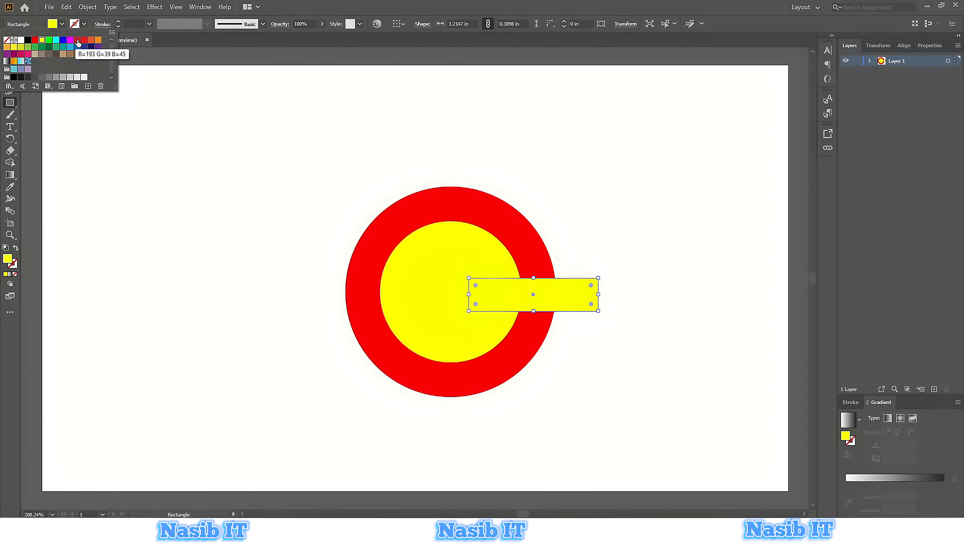
pyautogui.click(77, 40)
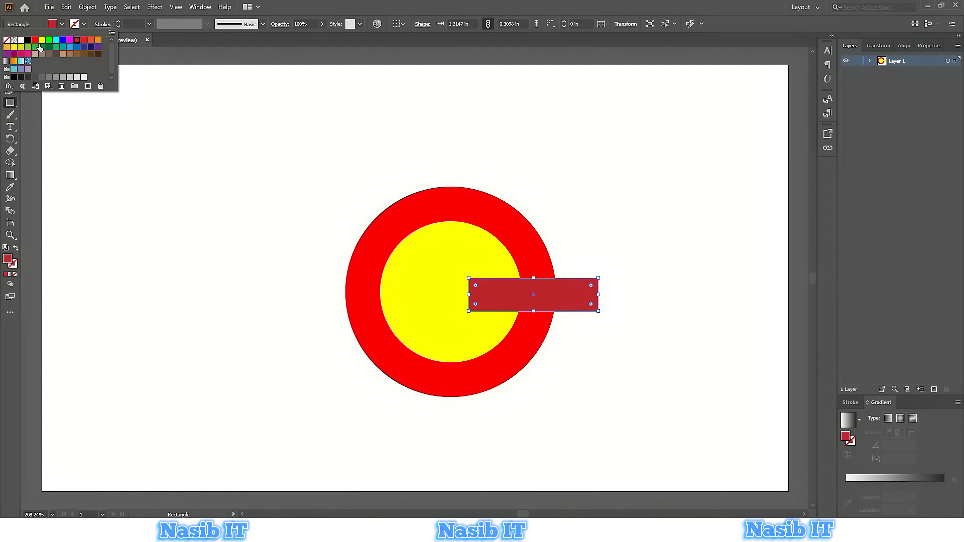
pyautogui.click(63, 40)
# Move the rectangle slightly left so its left edge starts at the circles' center.
pyautogui.click(10, 54)
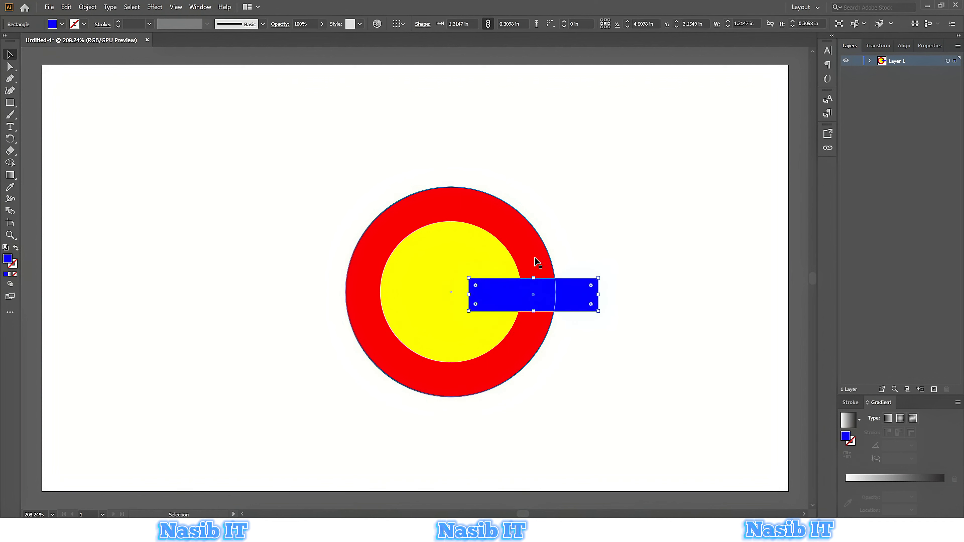
pyautogui.moveTo(574, 299); pyautogui.dragTo(551, 299)
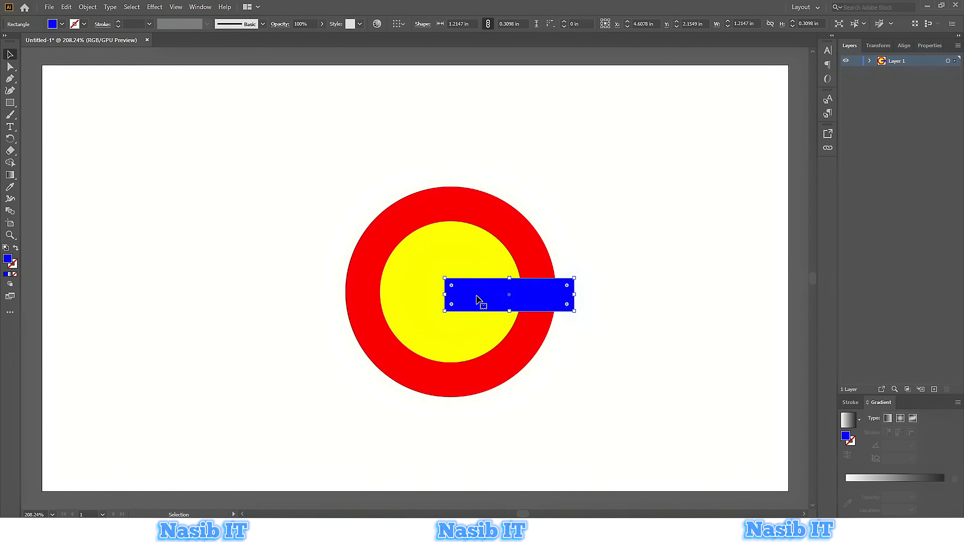
pyautogui.click(596, 252)
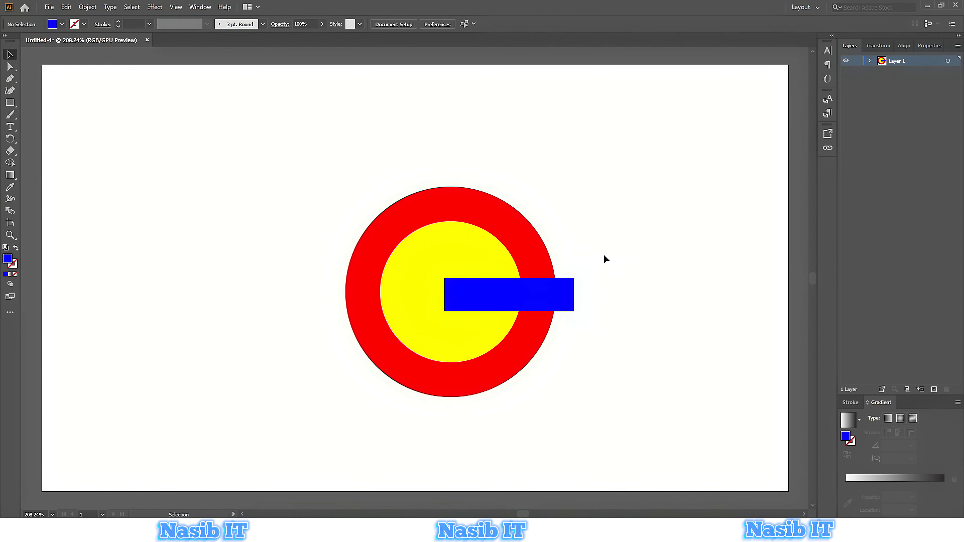
# Draw a diagonal line with the Line Segment tool from lower left to upper right across the circles.
pyautogui.click(11, 104)
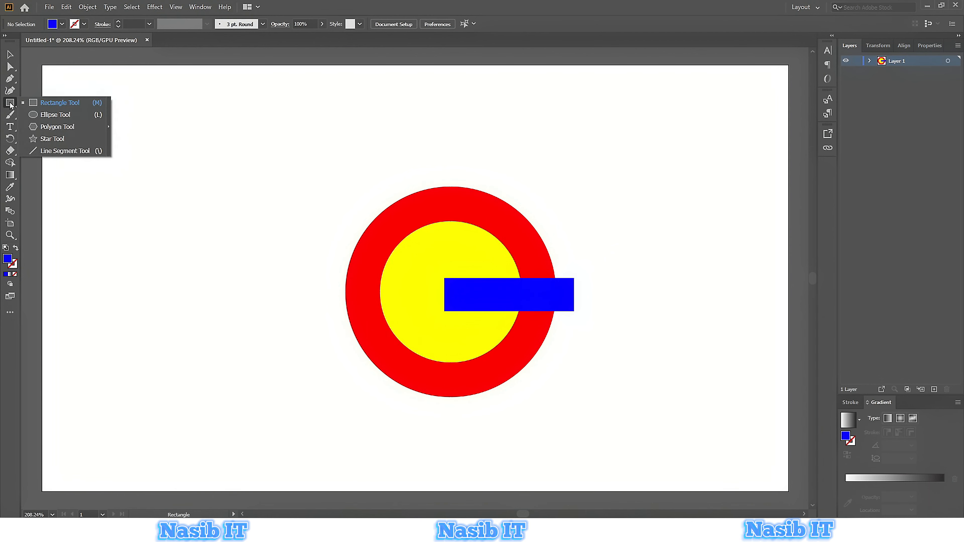
pyautogui.click(60, 152)
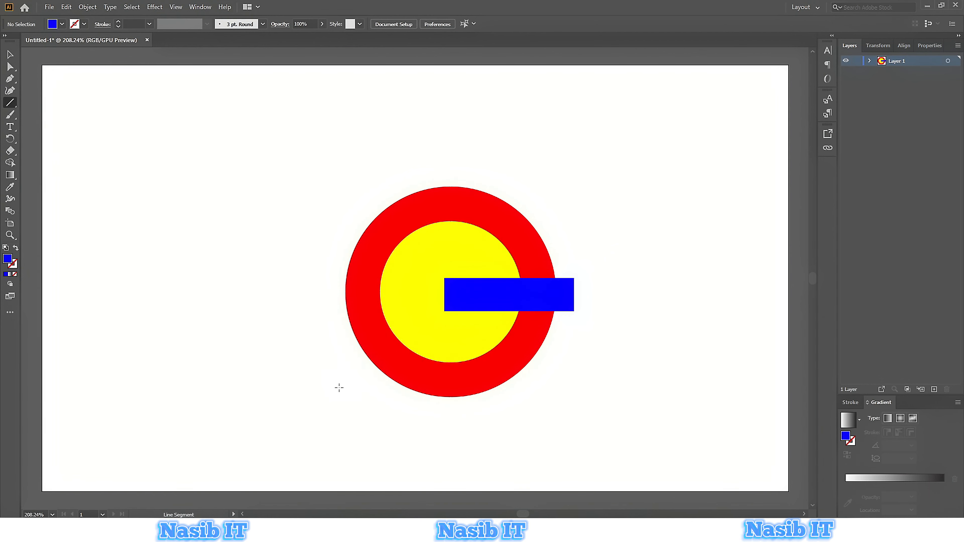
pyautogui.moveTo(336, 380); pyautogui.dragTo(543, 184)
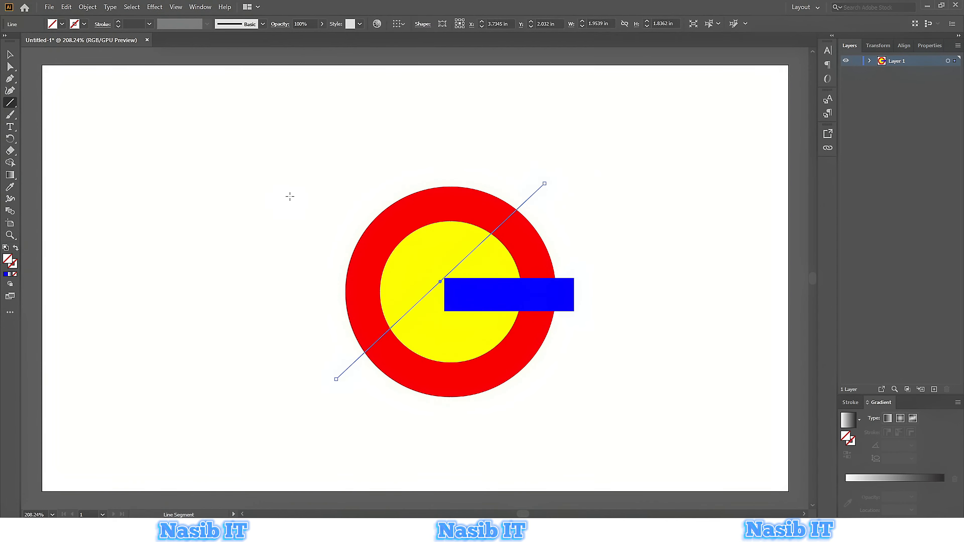
# Draw a second diagonal line from upper left to lower right across the circles.
pyautogui.moveTo(312, 180); pyautogui.dragTo(526, 396)
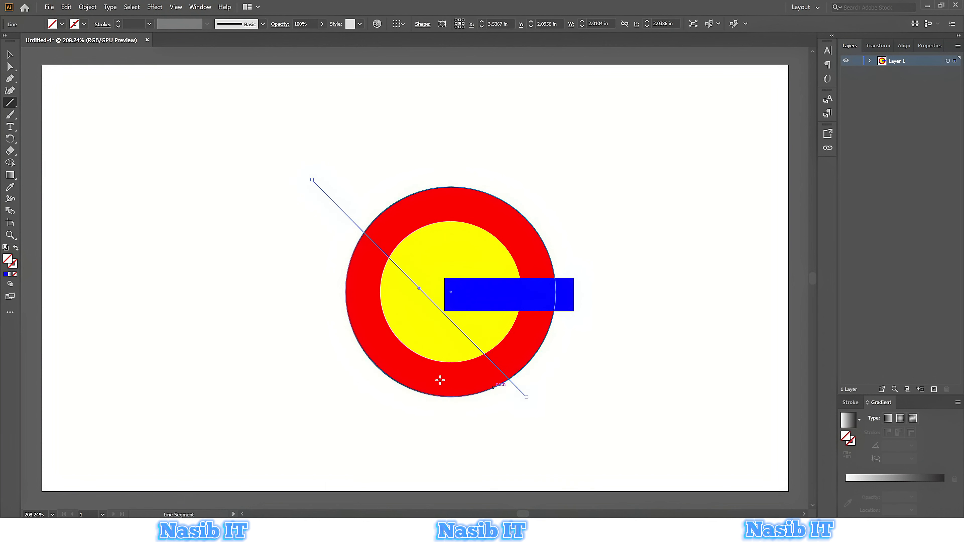
pyautogui.click(10, 55)
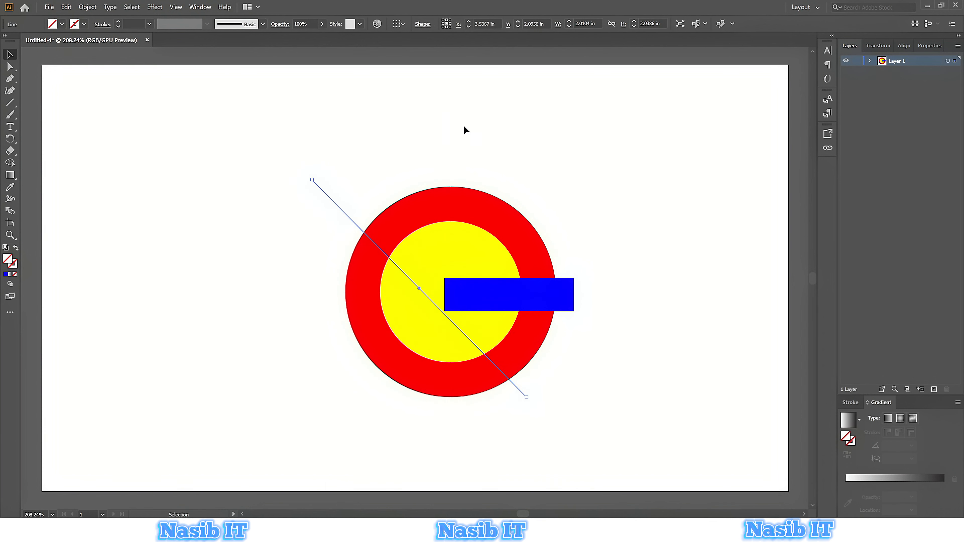
# Extend the first line's lower-left end and adjust the second line's upper-left end.
pyautogui.moveTo(494, 138); pyautogui.dragTo(574, 190)
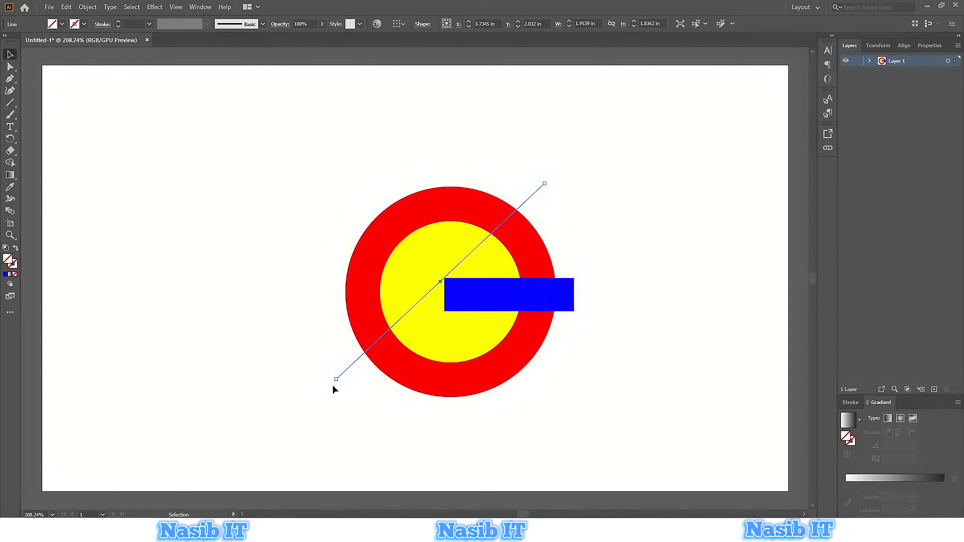
pyautogui.moveTo(337, 379)
pyautogui.mouseDown()
pyautogui.moveTo(340, 397)
pyautogui.moveTo(316, 388)
pyautogui.moveTo(323, 392)
pyautogui.mouseUp()
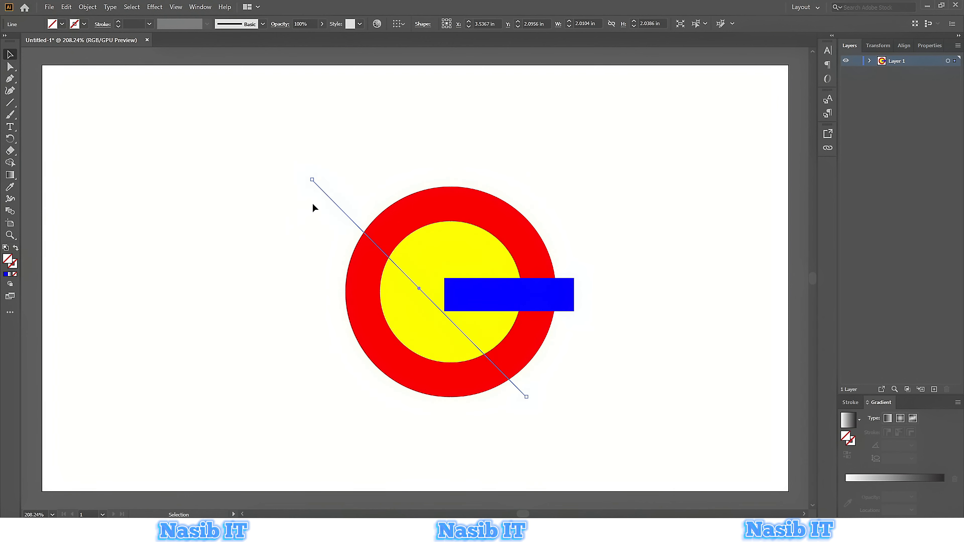
pyautogui.moveTo(312, 179); pyautogui.dragTo(315, 177)
pyautogui.click(584, 406)
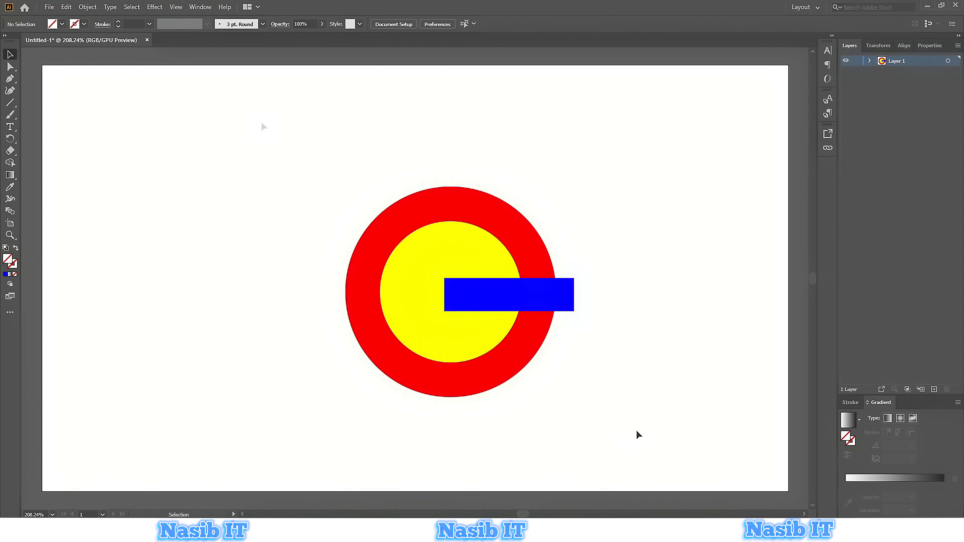
# Select all shapes and give them a black stroke with no fill.
pyautogui.moveTo(295, 142); pyautogui.dragTo(621, 414)
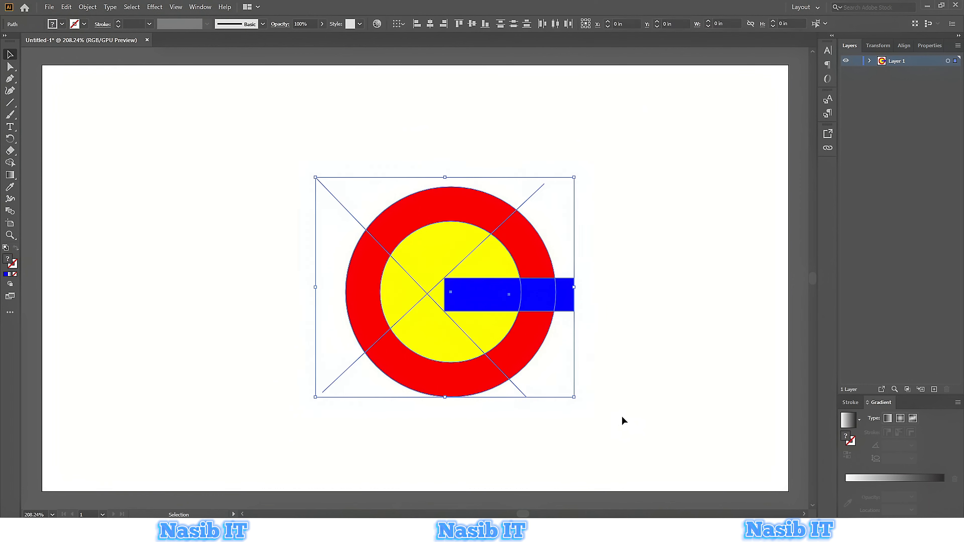
pyautogui.click(84, 24)
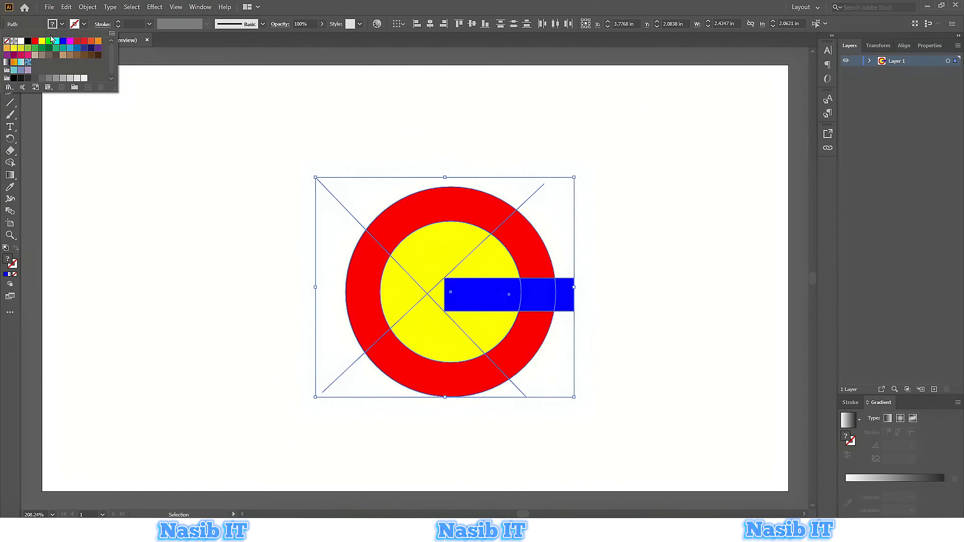
pyautogui.click(28, 41)
pyautogui.click(53, 25)
pyautogui.click(53, 25)
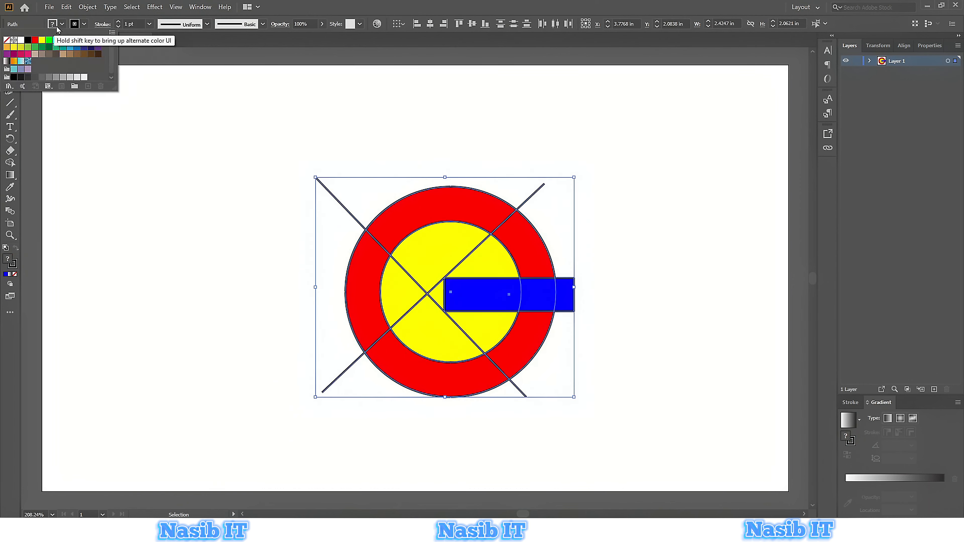
pyautogui.click(6, 41)
pyautogui.click(276, 136)
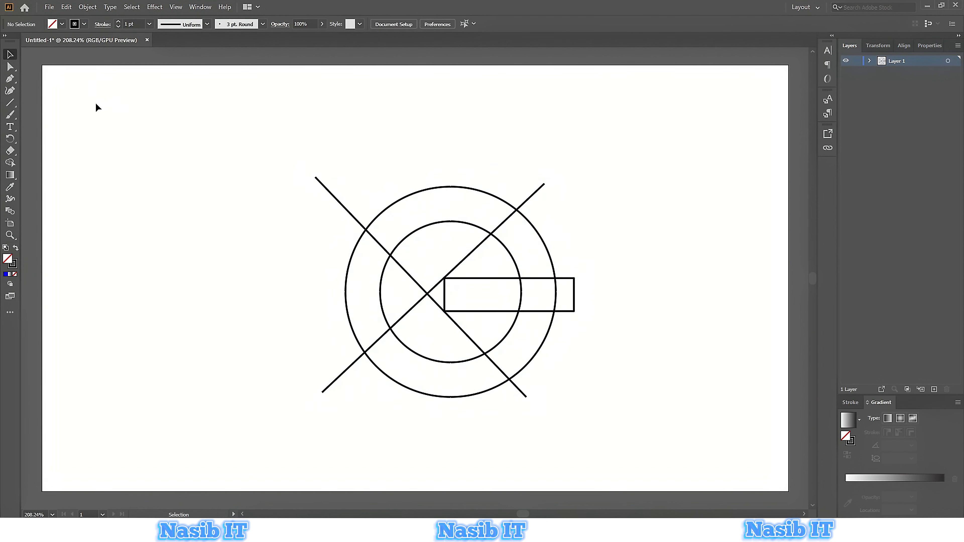
# Select everything and with the Shape Builder tool delete the line segments outside the outer circle and inside the inner circle.
pyautogui.moveTo(256, 139); pyautogui.dragTo(667, 441)
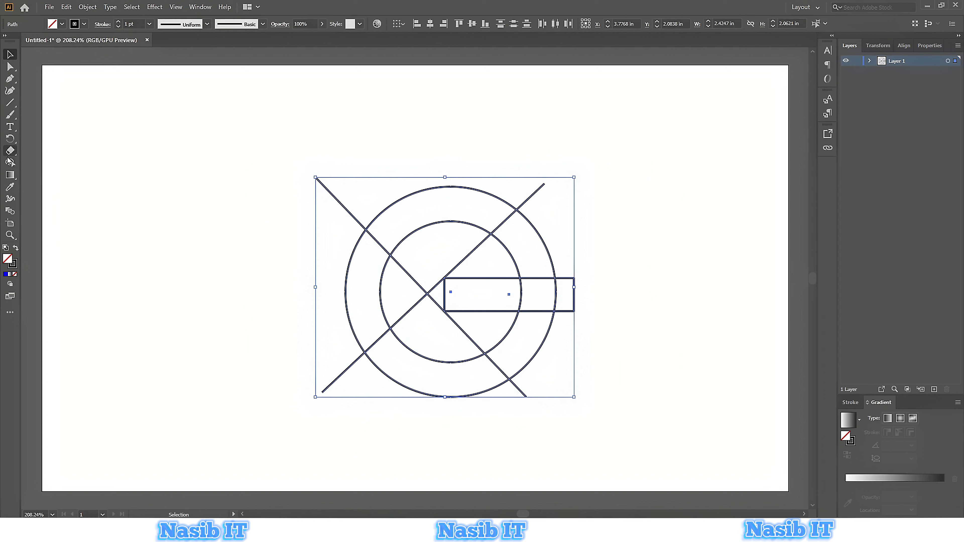
pyautogui.click(10, 163)
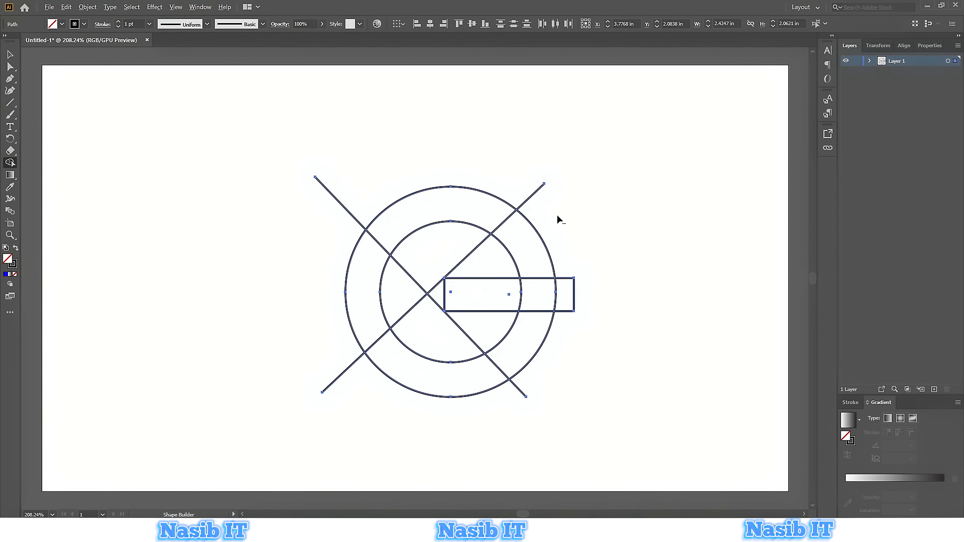
pyautogui.moveTo(556, 215)
pyautogui.mouseDown()
pyautogui.moveTo(451, 161)
pyautogui.moveTo(346, 170)
pyautogui.mouseUp()
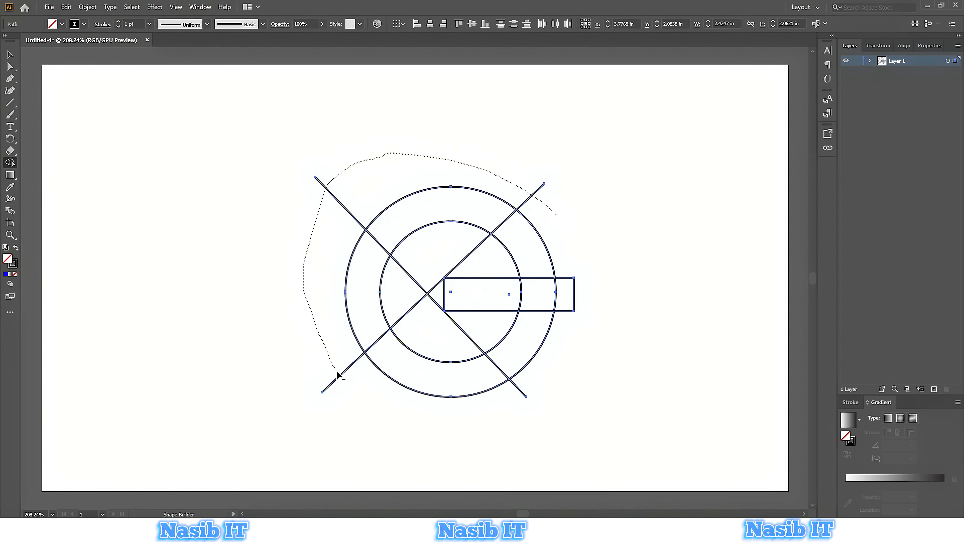
pyautogui.moveTo(539, 391); pyautogui.dragTo(541, 389)
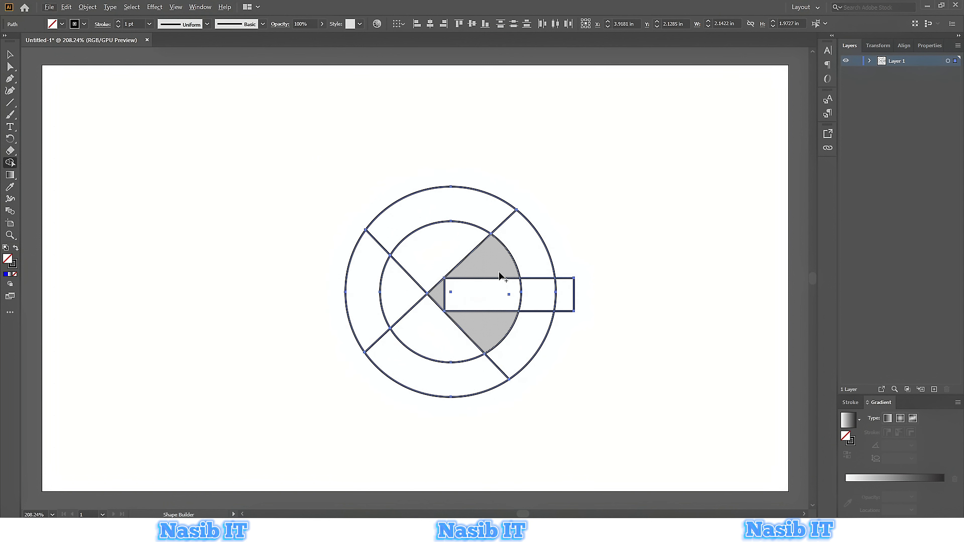
pyautogui.moveTo(491, 262)
pyautogui.mouseDown()
pyautogui.moveTo(433, 244)
pyautogui.moveTo(408, 253)
pyautogui.moveTo(408, 306)
pyautogui.moveTo(435, 341)
pyautogui.moveTo(467, 334)
pyautogui.mouseUp()
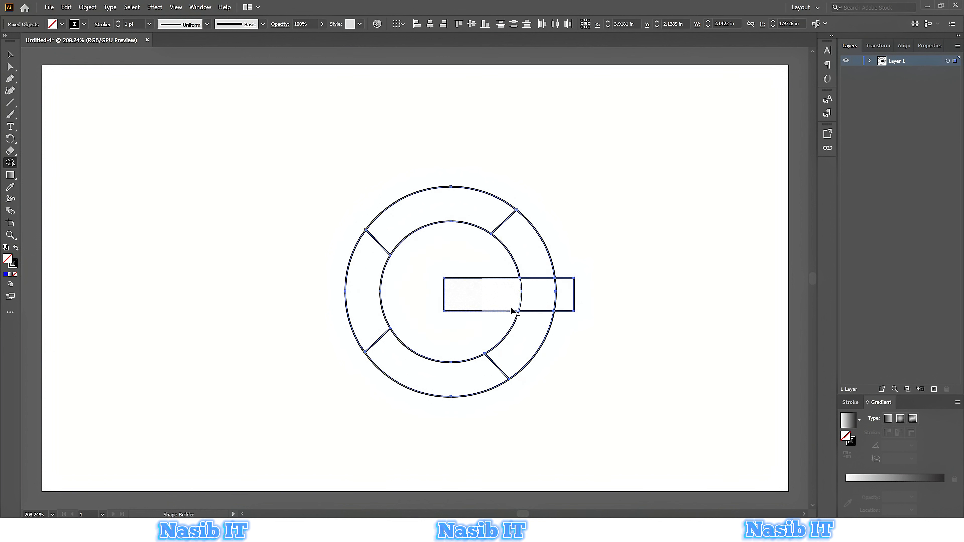
# With the Shape Builder, delete the bar's overhang outside the outer circle and the ring segment above the bar.
pyautogui.keyDown('alt'); pyautogui.click(563, 296); pyautogui.keyUp('alt')
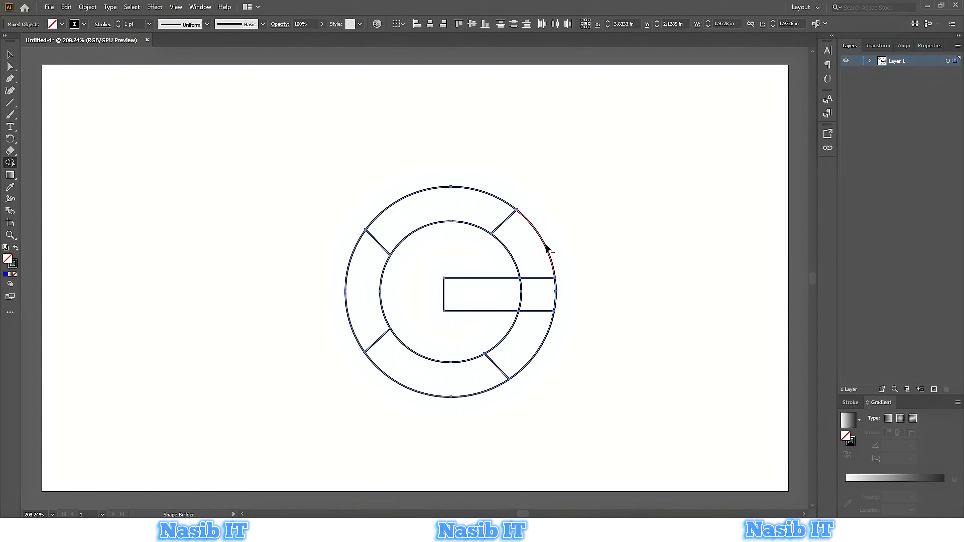
pyautogui.keyDown('alt'); pyautogui.click(524, 239); pyautogui.keyUp('alt')
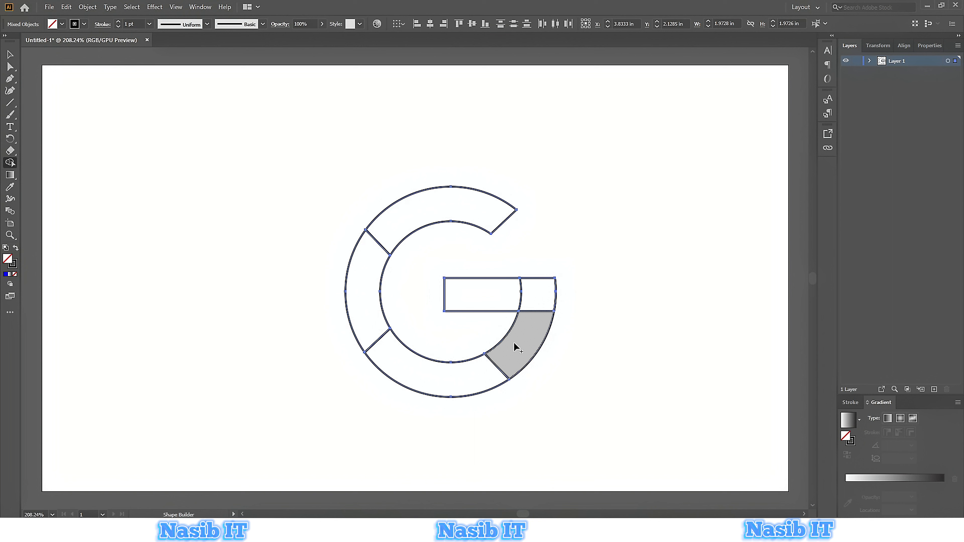
# Merge the lower-right ring segment with the bar, then switch to the Selection tool and deselect.
pyautogui.moveTo(523, 347)
pyautogui.mouseDown()
pyautogui.moveTo(530, 300)
pyautogui.moveTo(514, 286)
pyautogui.moveTo(491, 293)
pyautogui.mouseUp()
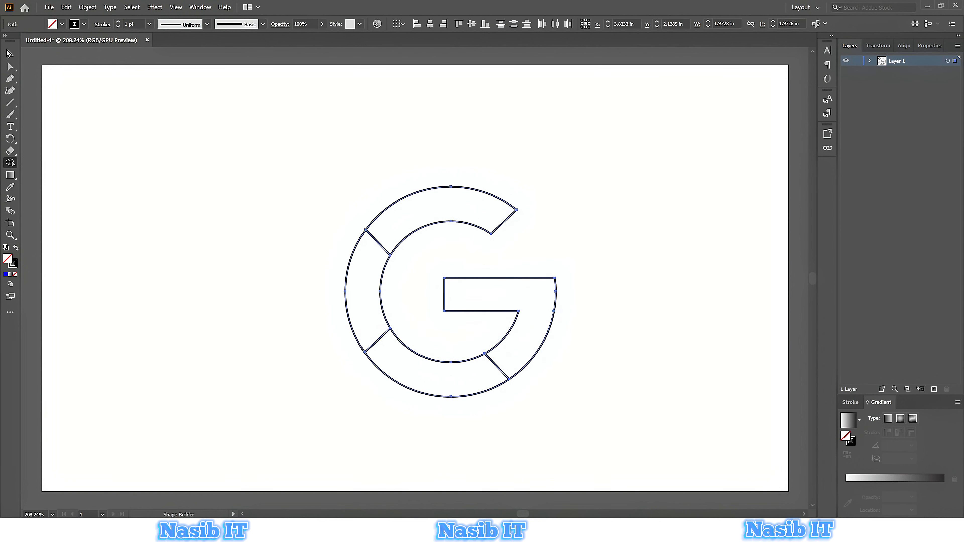
pyautogui.click(9, 54)
pyautogui.click(245, 110)
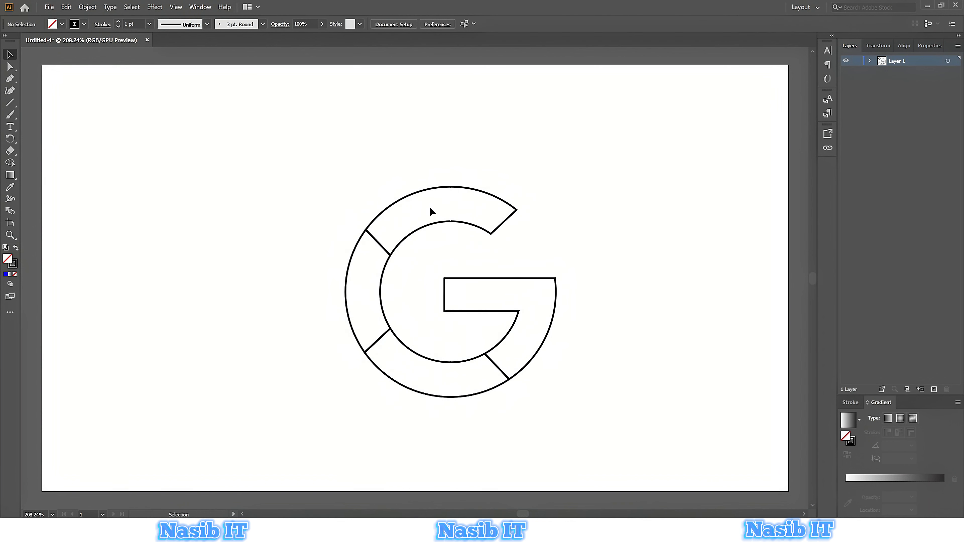
# Fill the top ring segment with red, setting its fill color to hex F91700.
pyautogui.click(449, 225)
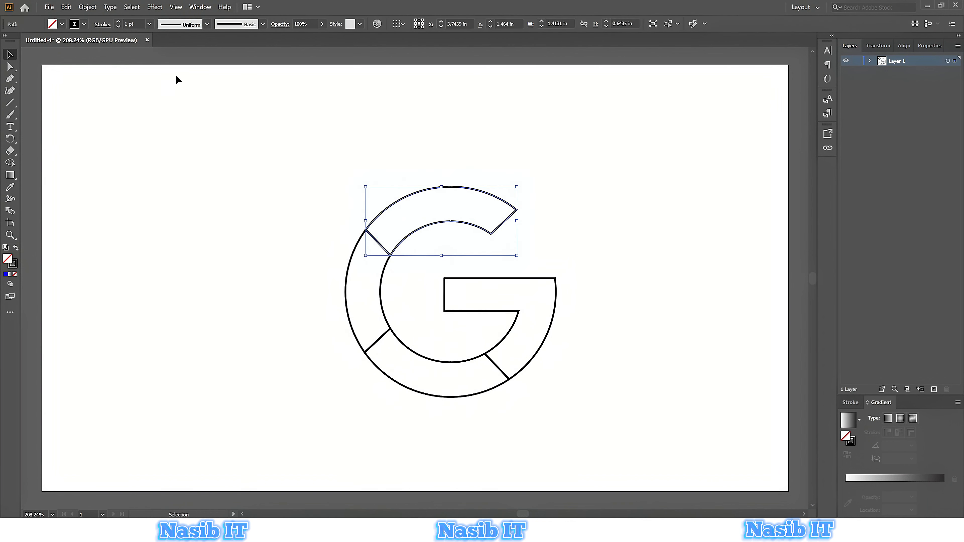
pyautogui.click(59, 25)
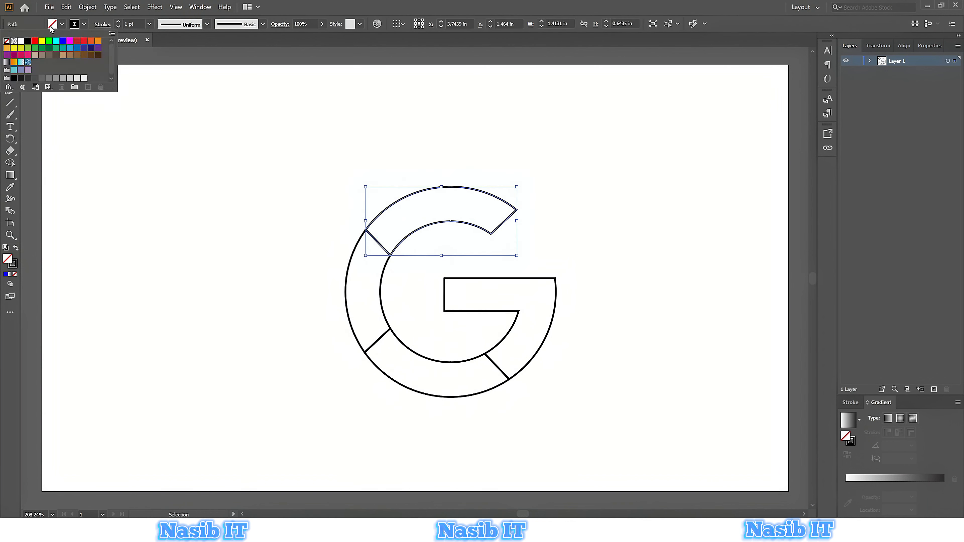
pyautogui.click(35, 43)
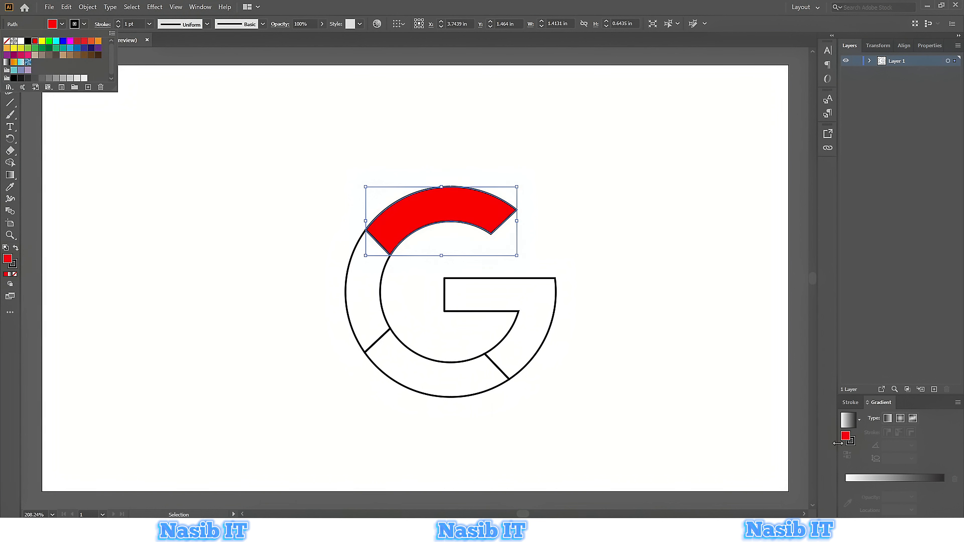
pyautogui.click(849, 439)
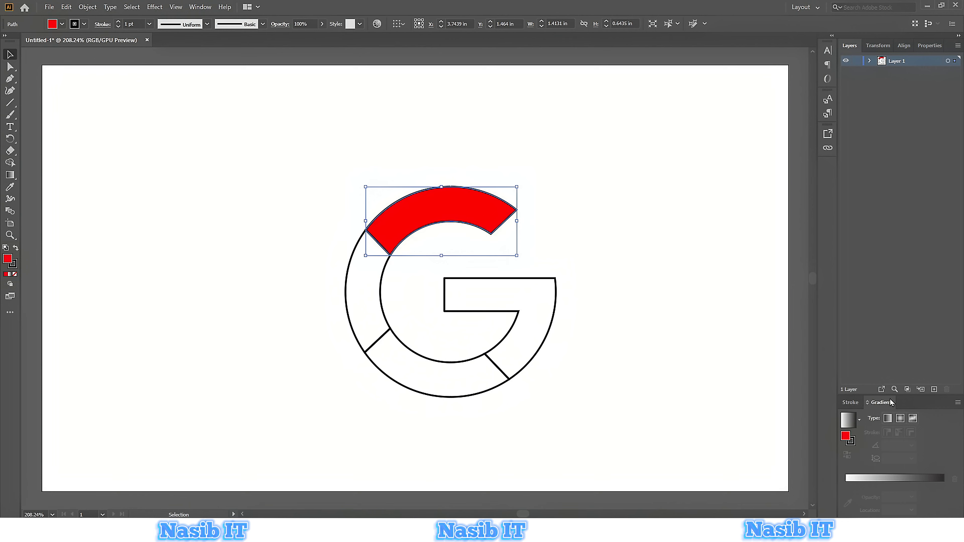
pyautogui.click(200, 6)
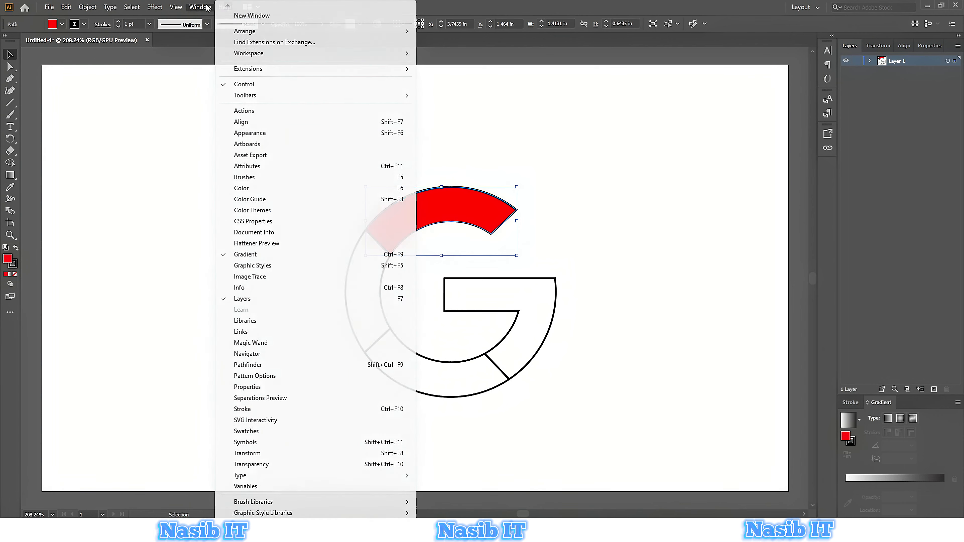
pyautogui.click(845, 436)
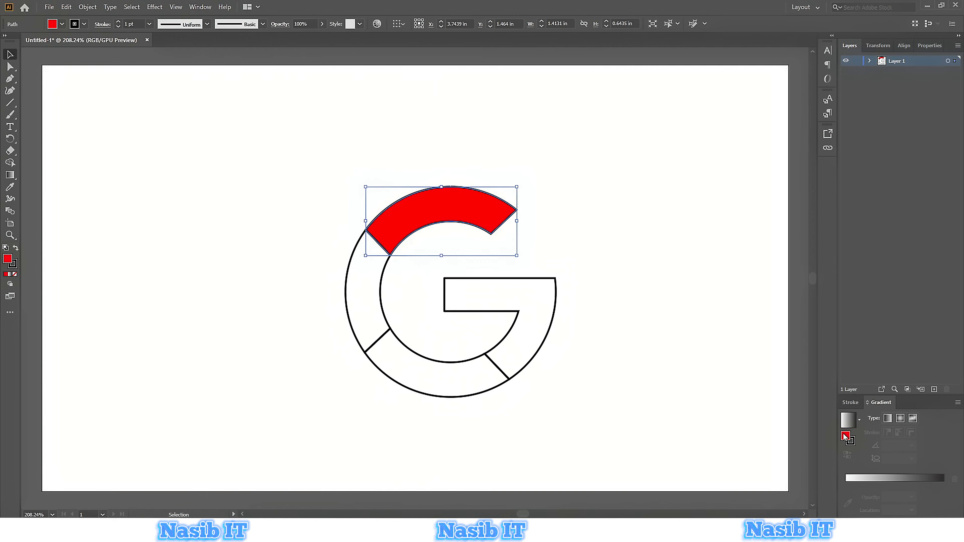
pyautogui.doubleClick(846, 437)
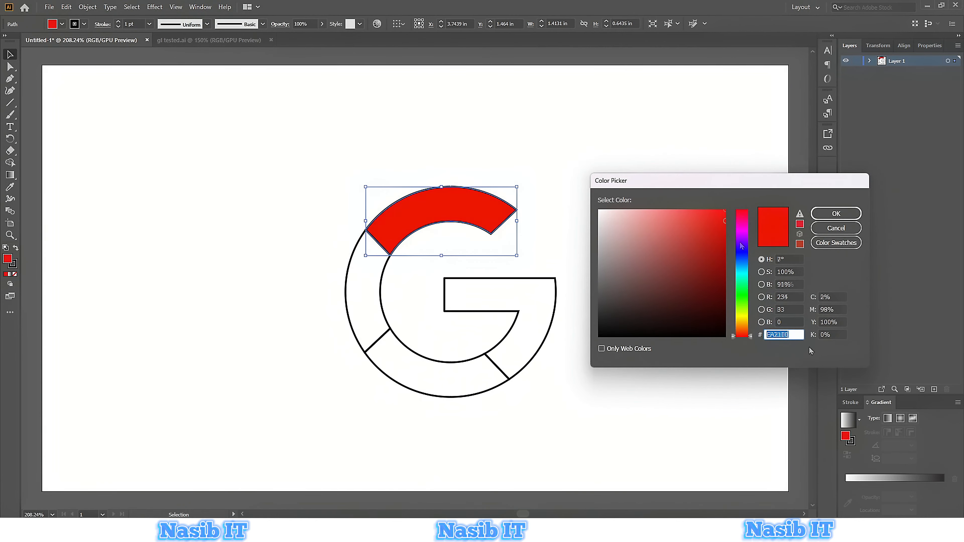
pyautogui.click(795, 333)
pyautogui.write('EA2100')
pyautogui.moveTo(795, 332); pyautogui.dragTo(759, 336)
pyautogui.rightClick(776, 333)
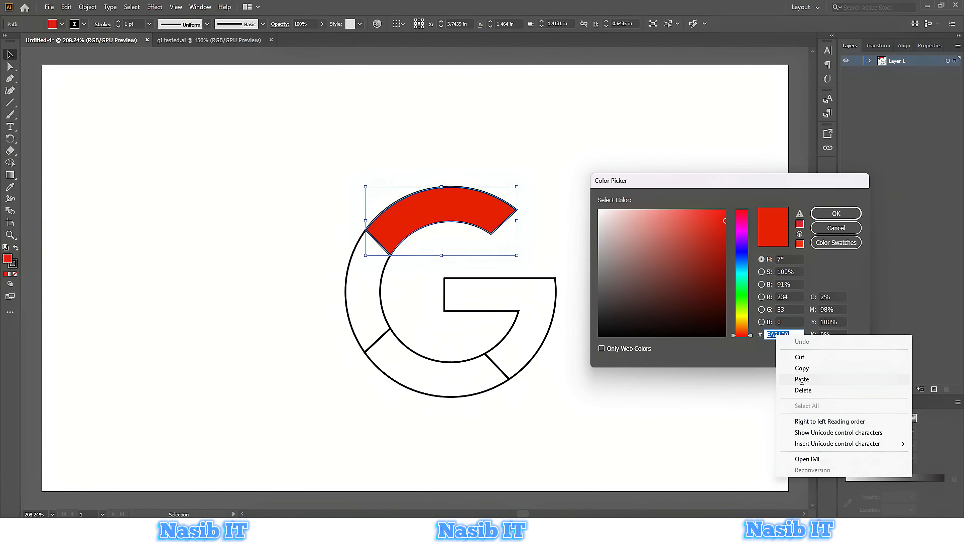
pyautogui.click(802, 378)
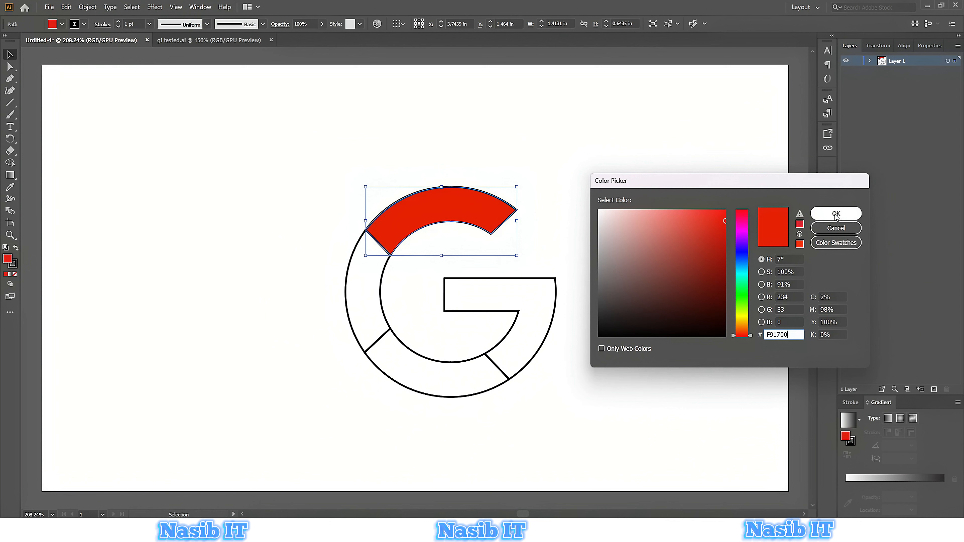
pyautogui.click(836, 214)
# Select the left ring segment and fill it with yellow, hex F9CF00.
pyautogui.click(358, 273)
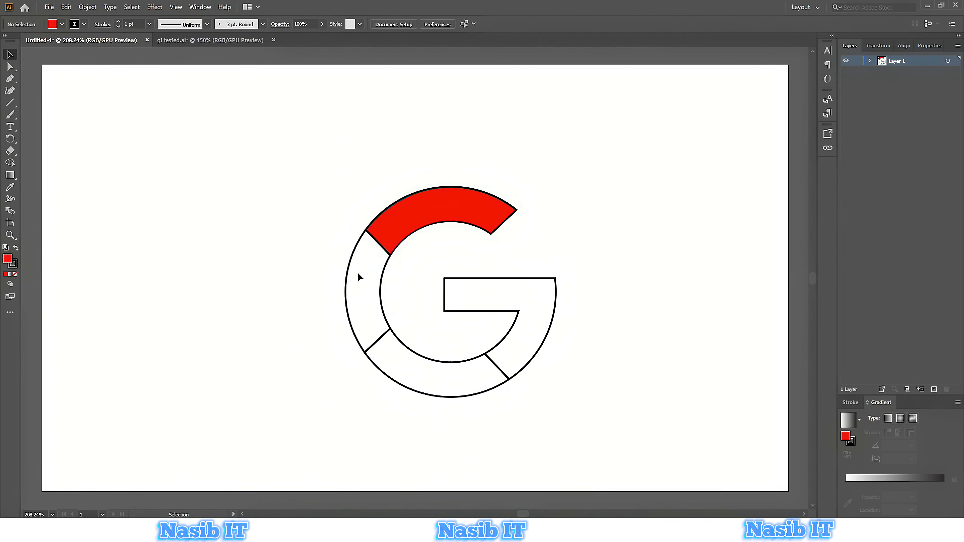
pyautogui.moveTo(337, 288); pyautogui.dragTo(338, 289)
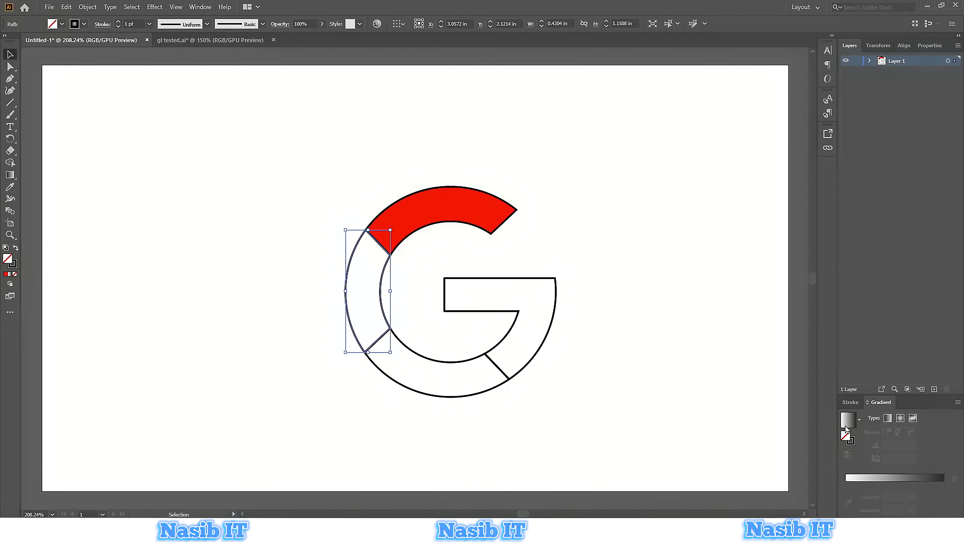
pyautogui.doubleClick(849, 439)
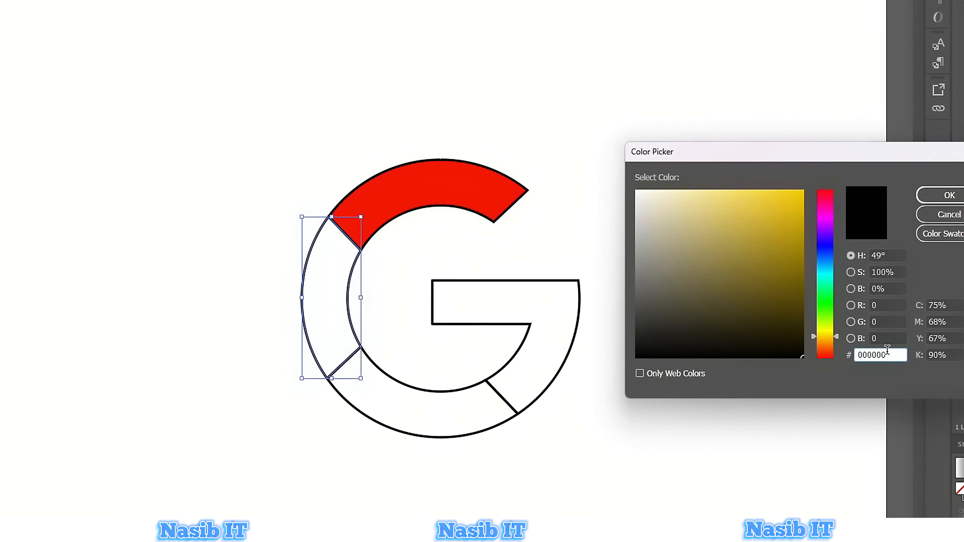
pyautogui.rightClick(914, 363)
pyautogui.click(929, 431)
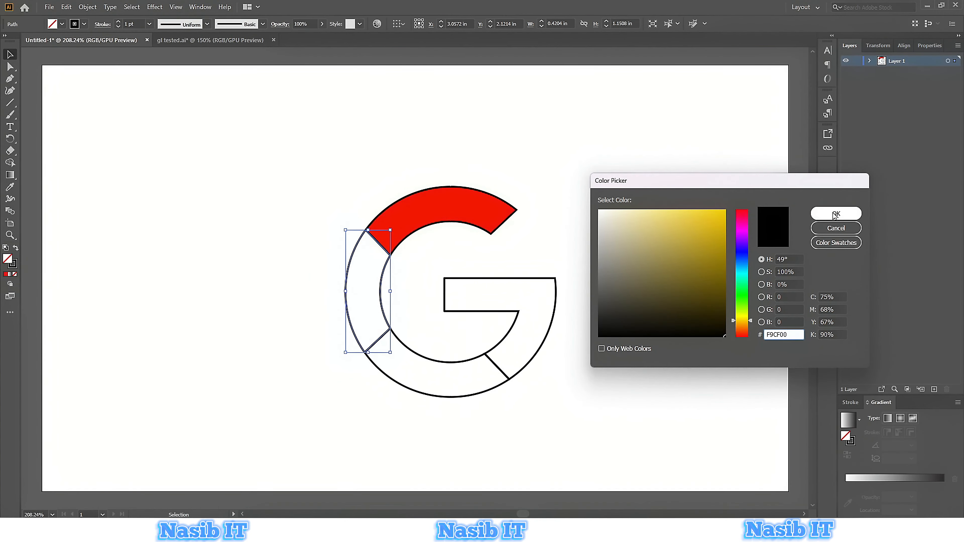
pyautogui.click(835, 214)
# Select the bottom ring segment and fill it with green, hex 269B00.
pyautogui.click(441, 367)
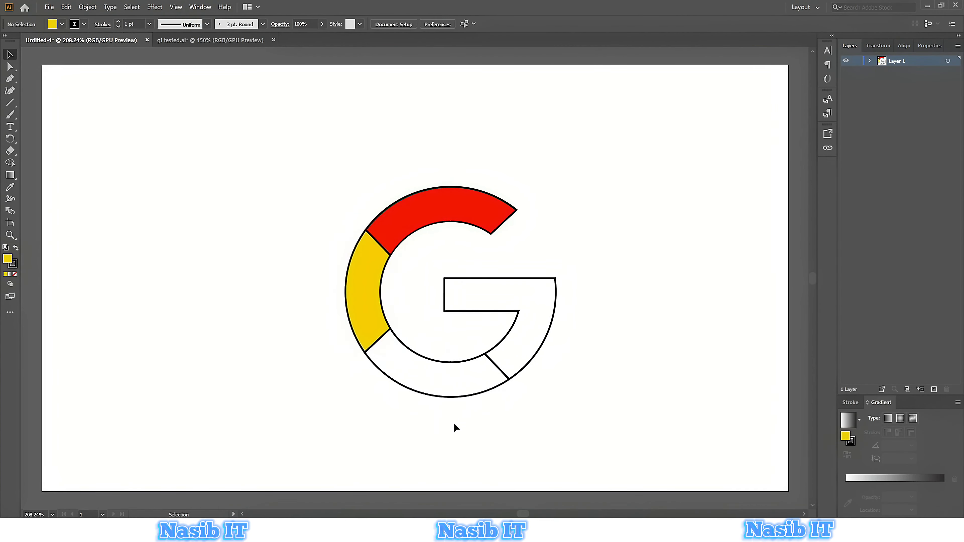
pyautogui.click(451, 363)
pyautogui.doubleClick(846, 438)
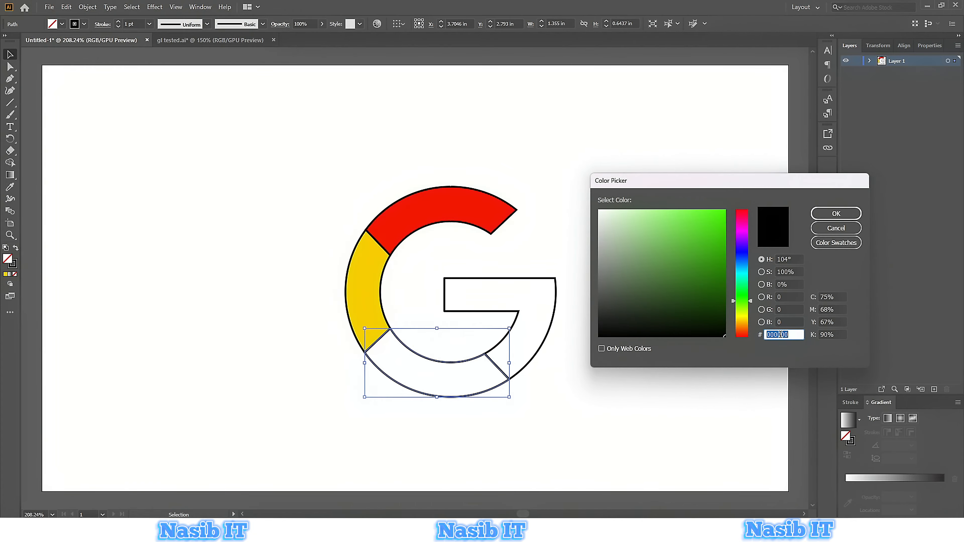
pyautogui.rightClick(778, 333)
pyautogui.click(801, 376)
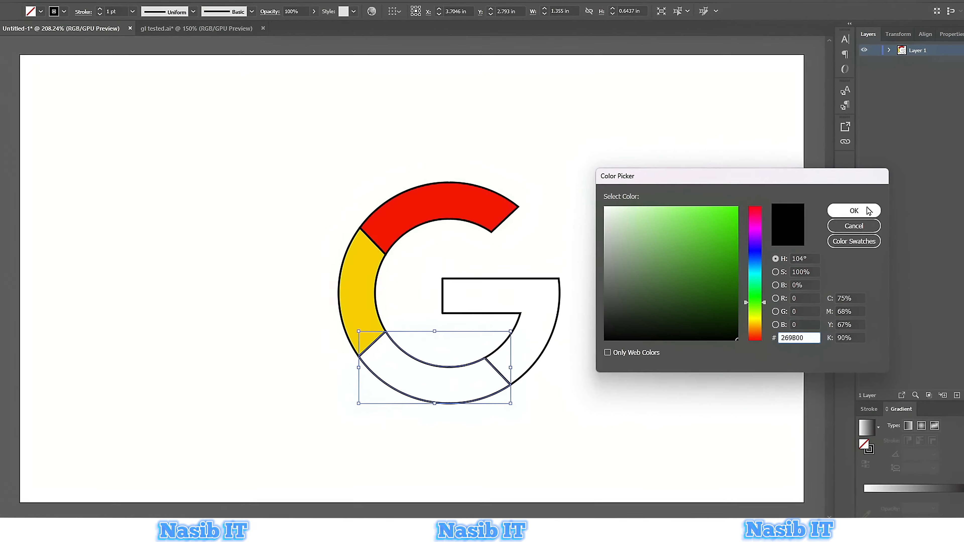
pyautogui.click(865, 210)
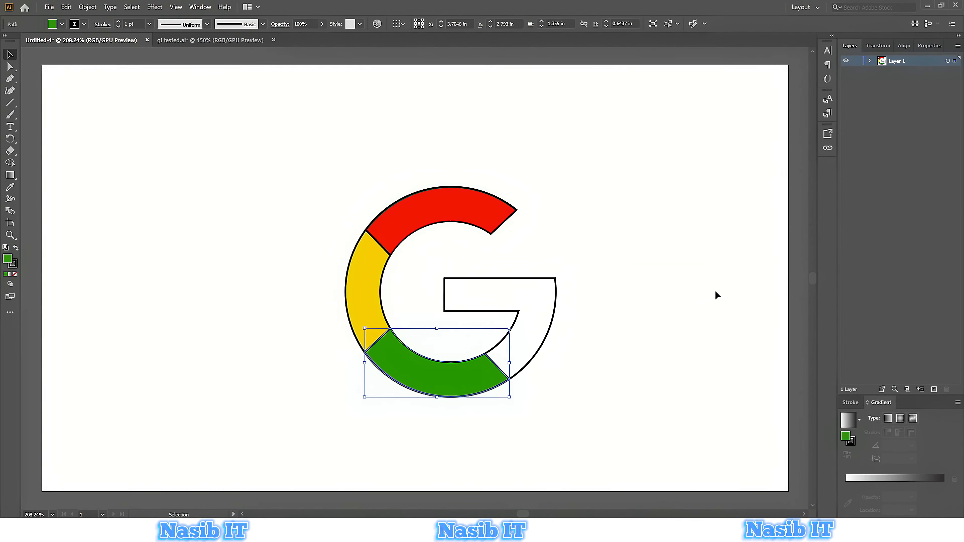
# Select the bar and lower-right segment shape and fill it with blue, hex 0077F9.
pyautogui.click(539, 325)
pyautogui.moveTo(611, 325); pyautogui.dragTo(505, 290)
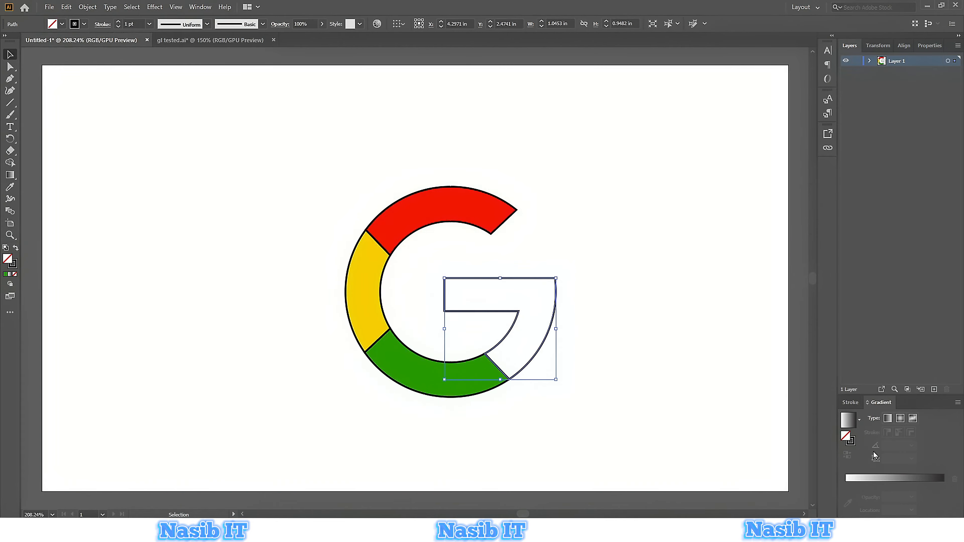
pyautogui.doubleClick(846, 437)
pyautogui.rightClick(780, 336)
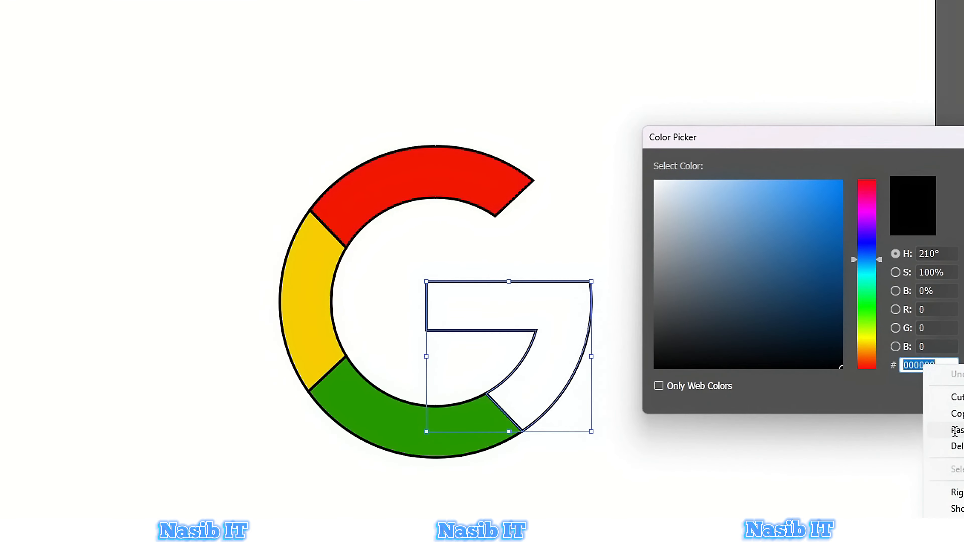
pyautogui.click(955, 431)
pyautogui.click(961, 195)
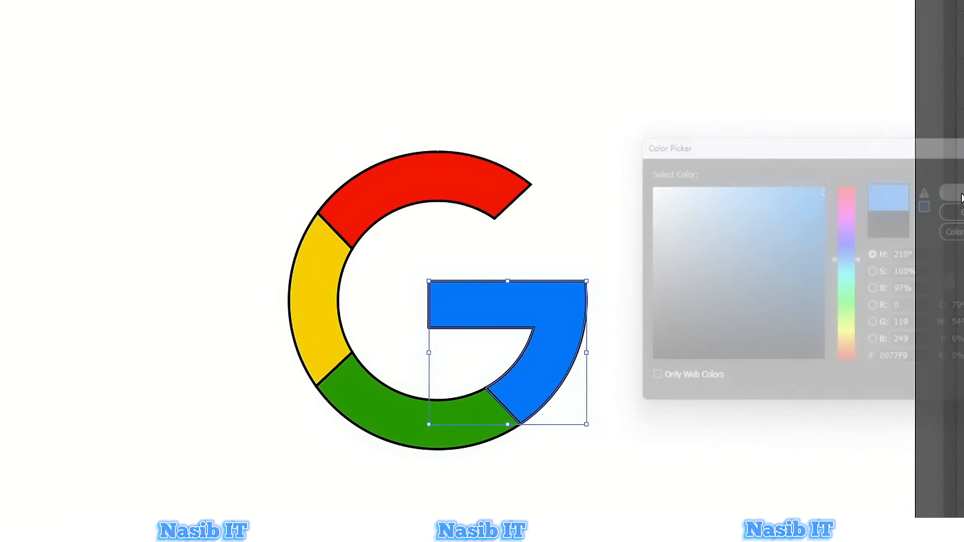
# Select all four colored segments and set their stroke to none, then deselect.
pyautogui.click(731, 394)
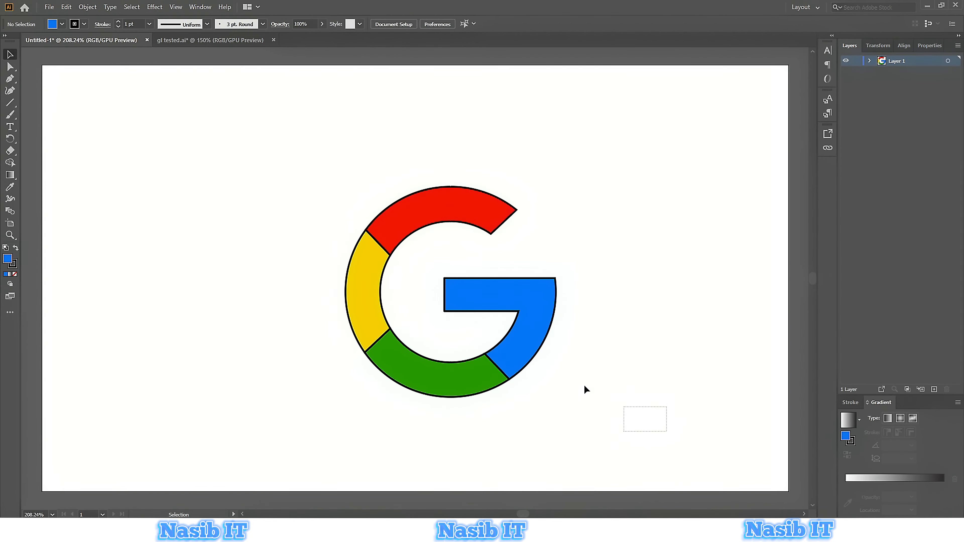
pyautogui.moveTo(584, 389); pyautogui.dragTo(313, 188)
pyautogui.click(85, 25)
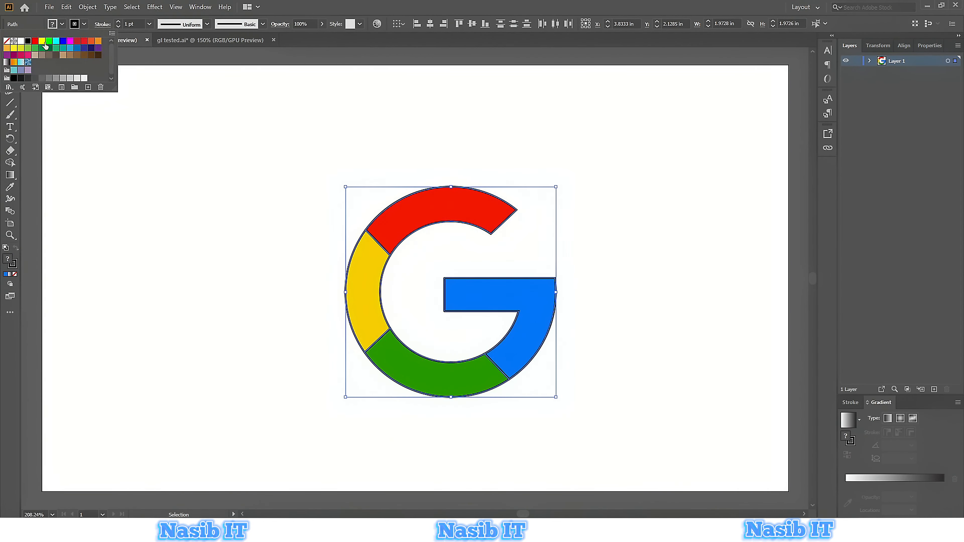
pyautogui.click(6, 41)
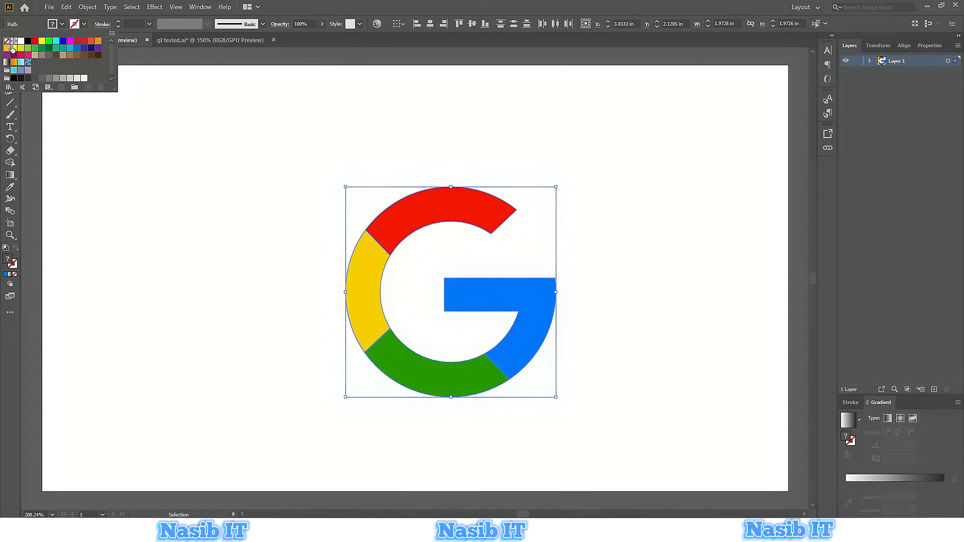
pyautogui.click(303, 176)
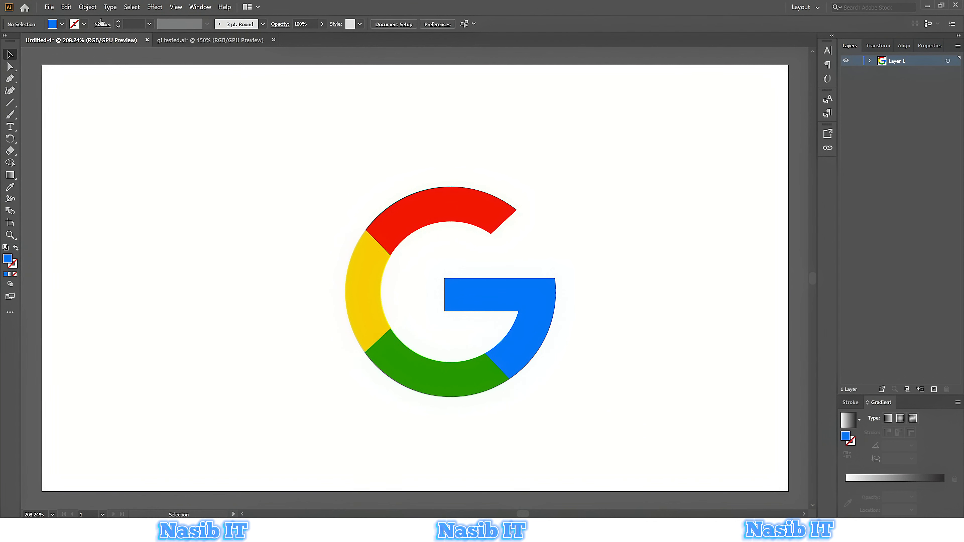
# Start exporting the logo with the Export As command.
pyautogui.click(49, 7)
pyautogui.moveTo(95, 187)
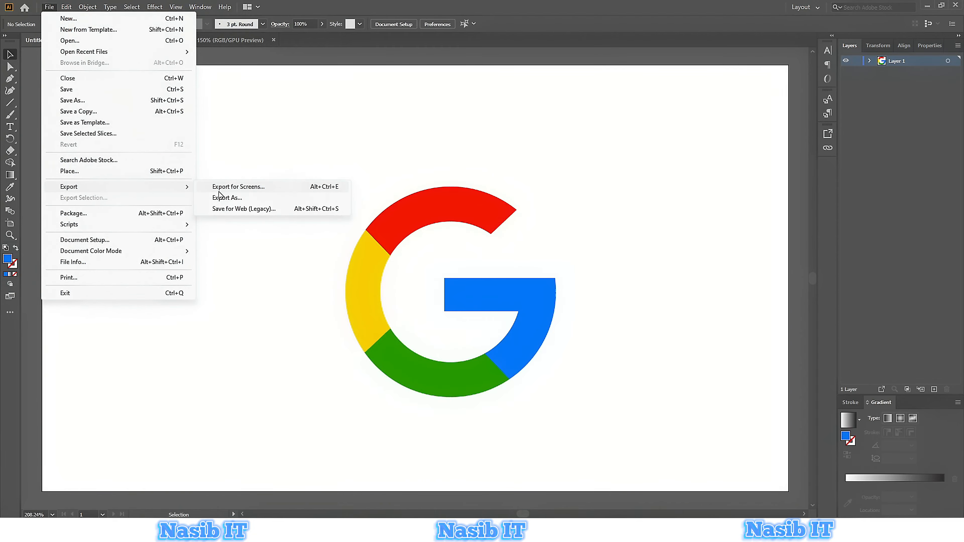
pyautogui.click(219, 198)
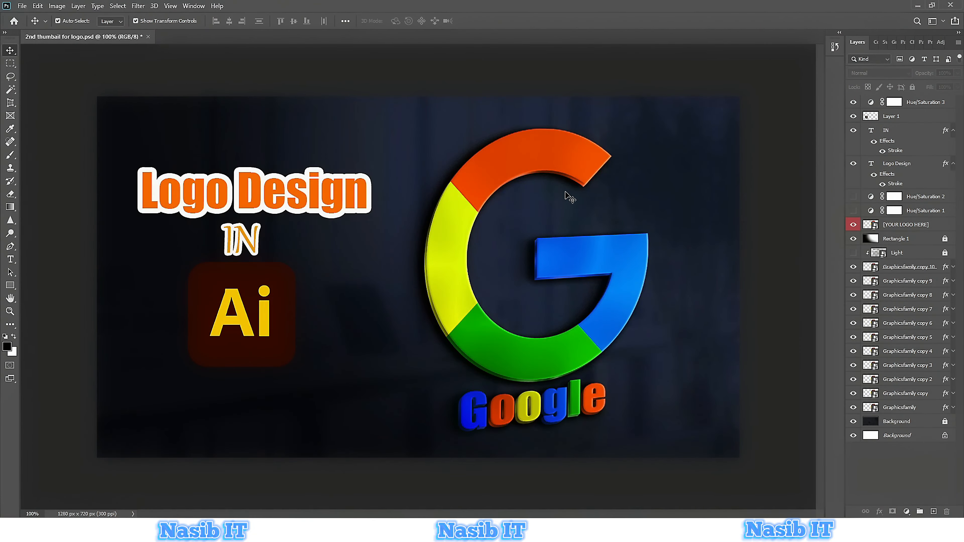